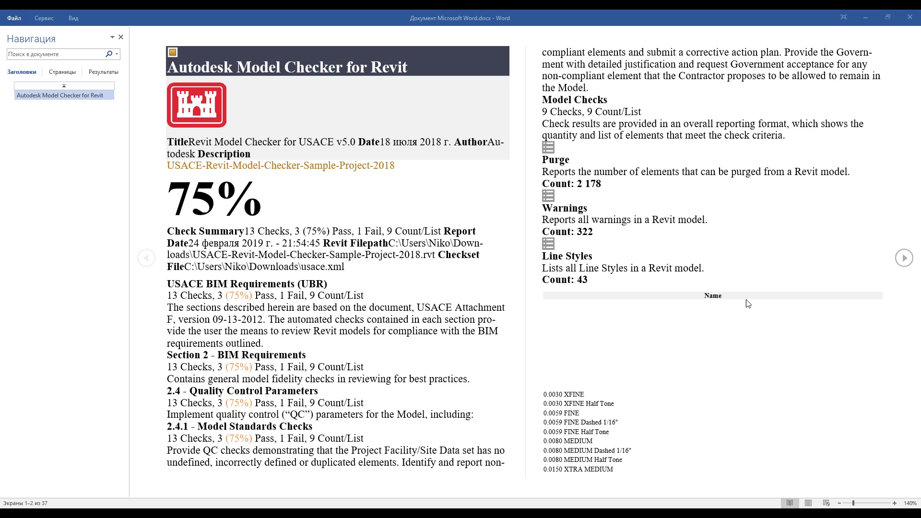
# - Minimize the Word report showing 75% so Revit's Level 1 floor plan is visible
pyautogui.click(863, 18)
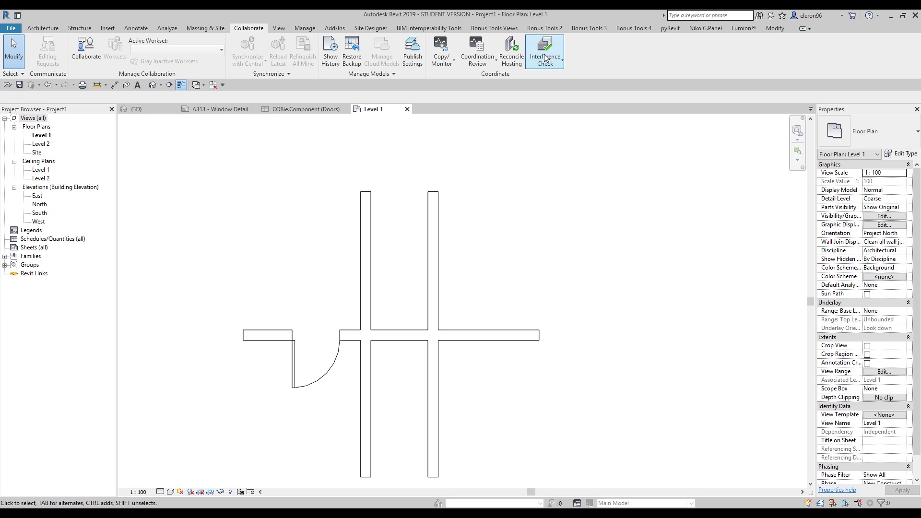
# - Run a Walls-versus-Walls interference check and dismiss the no-interference message
pyautogui.click(545, 58)
pyautogui.click(559, 82)
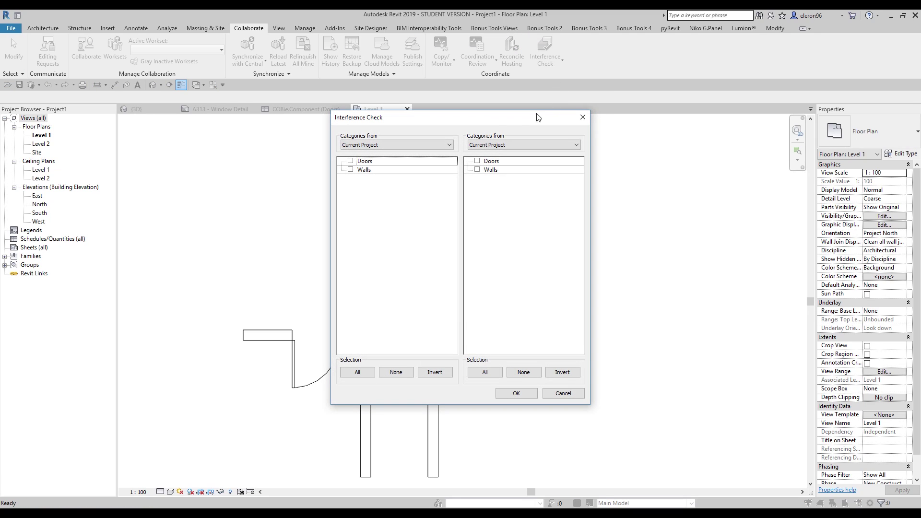
pyautogui.moveTo(491, 119); pyautogui.dragTo(687, 133)
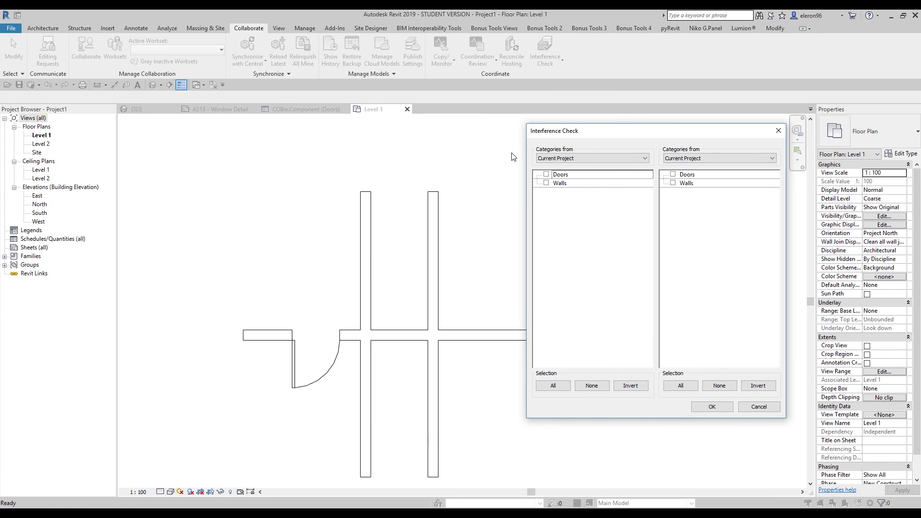
pyautogui.click(547, 183)
pyautogui.click(673, 183)
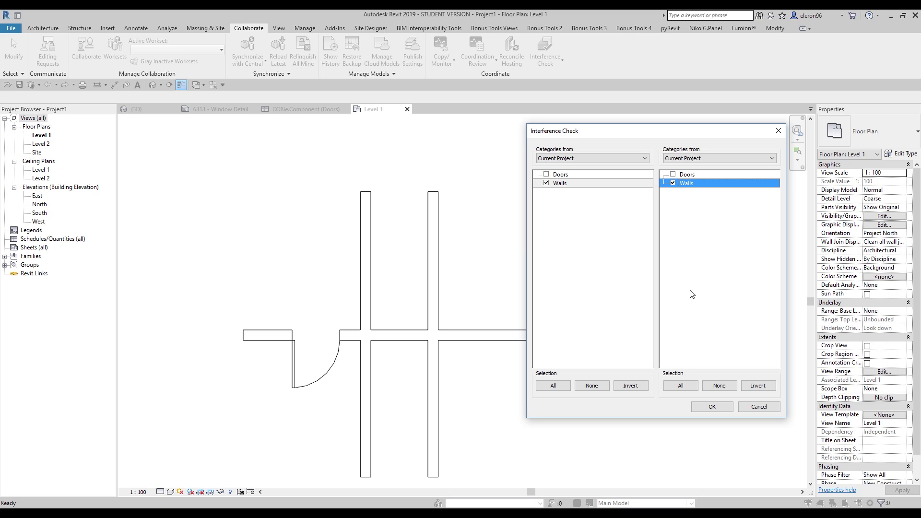
pyautogui.click(712, 407)
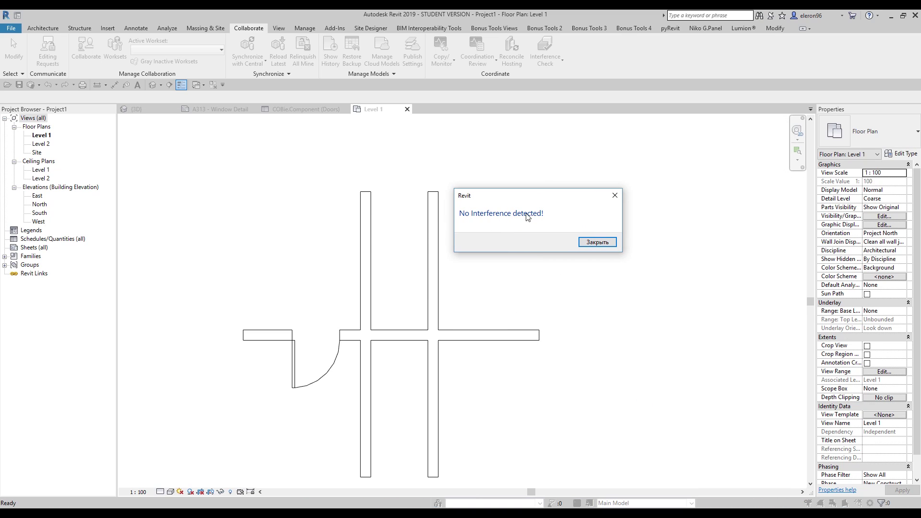
pyautogui.click(594, 245)
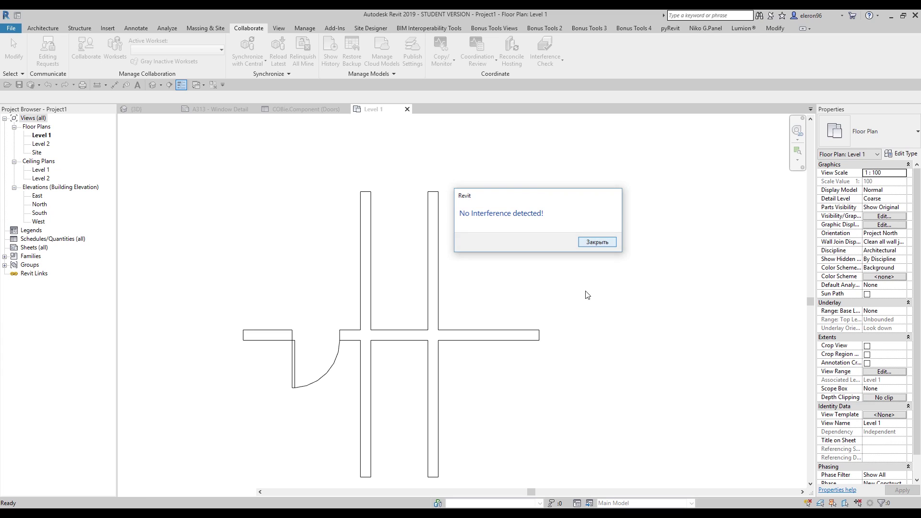
# - Shorten the horizontal wall so it ends at the second vertical wall, 3658.0 long
pyautogui.click(527, 335)
pyautogui.moveTo(527, 334); pyautogui.dragTo(435, 335)
pyautogui.click(455, 365)
pyautogui.click(422, 335)
pyautogui.click(483, 382)
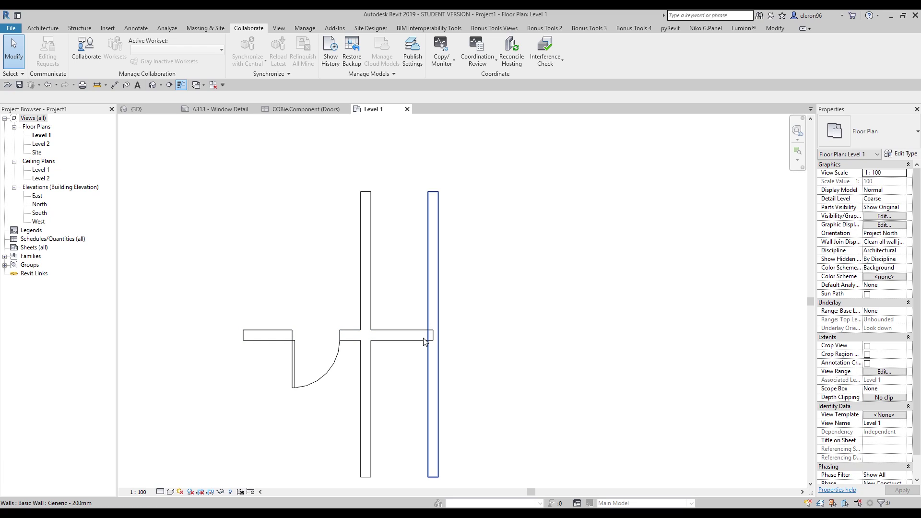
# - Rerun the Walls-versus-Walls interference check, finding one clash between two Generic - 200mm walls
pyautogui.click(549, 53)
pyautogui.click(570, 89)
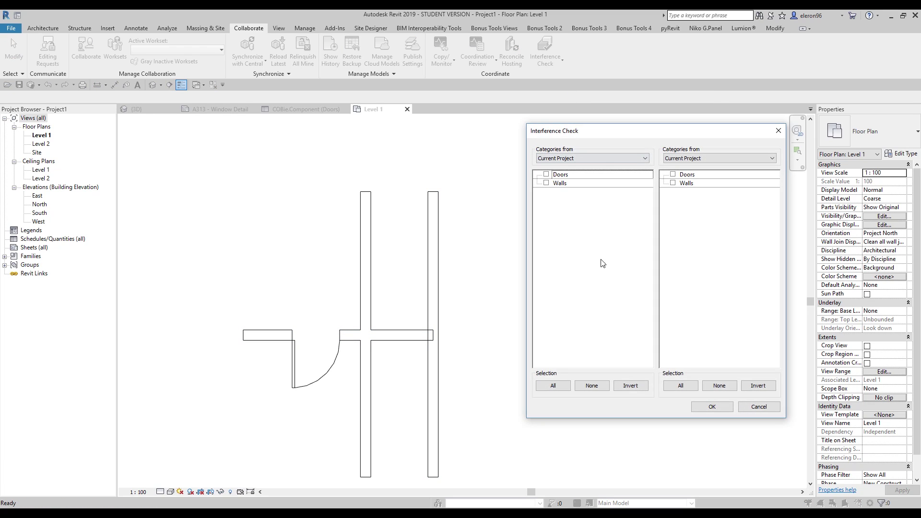
pyautogui.click(546, 183)
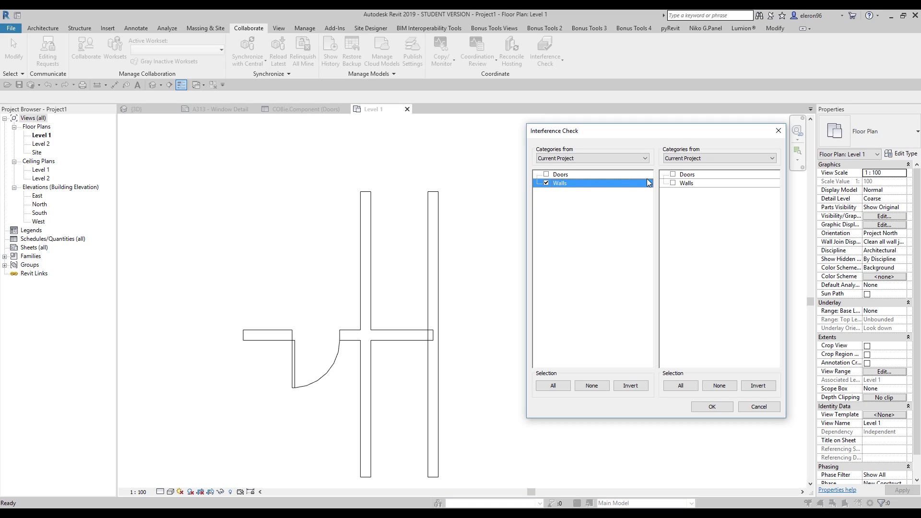
pyautogui.click(673, 183)
pyautogui.click(712, 407)
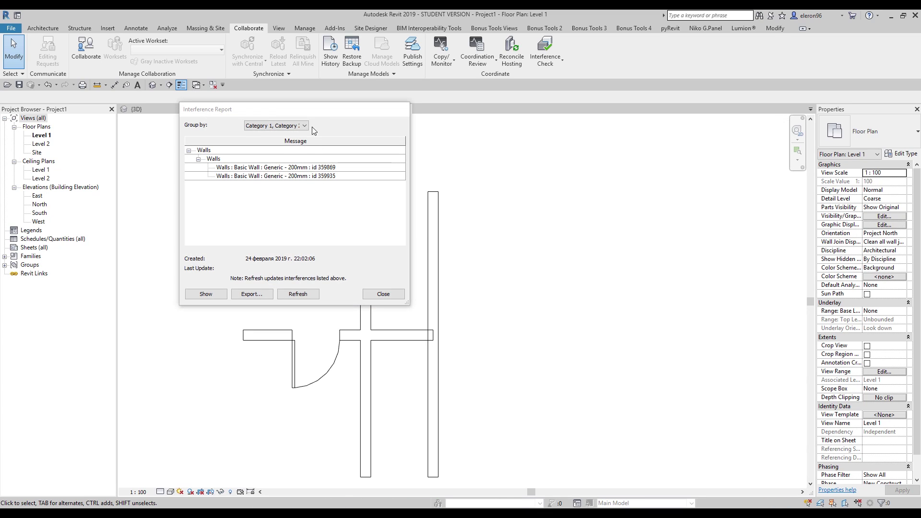
# - Highlight and frame the first clashing wall from the report in the plan
pyautogui.moveTo(313, 108); pyautogui.dragTo(642, 166)
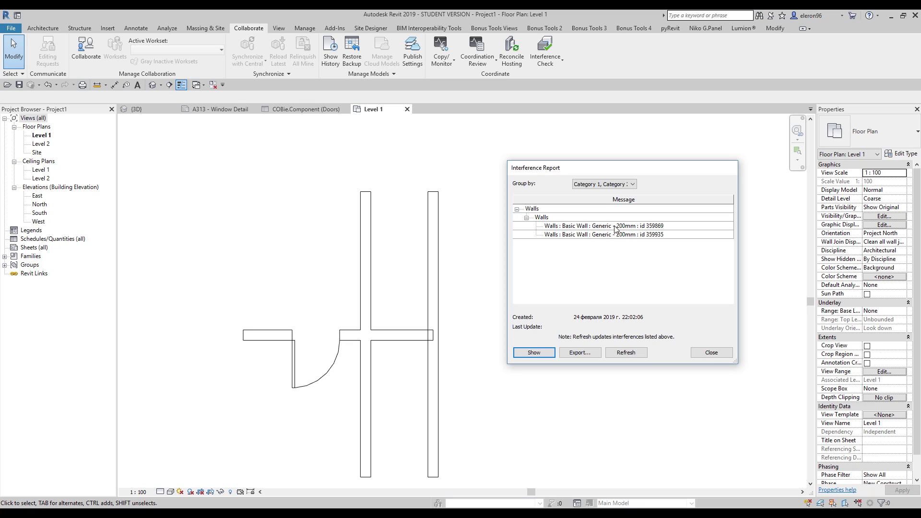
pyautogui.click(656, 225)
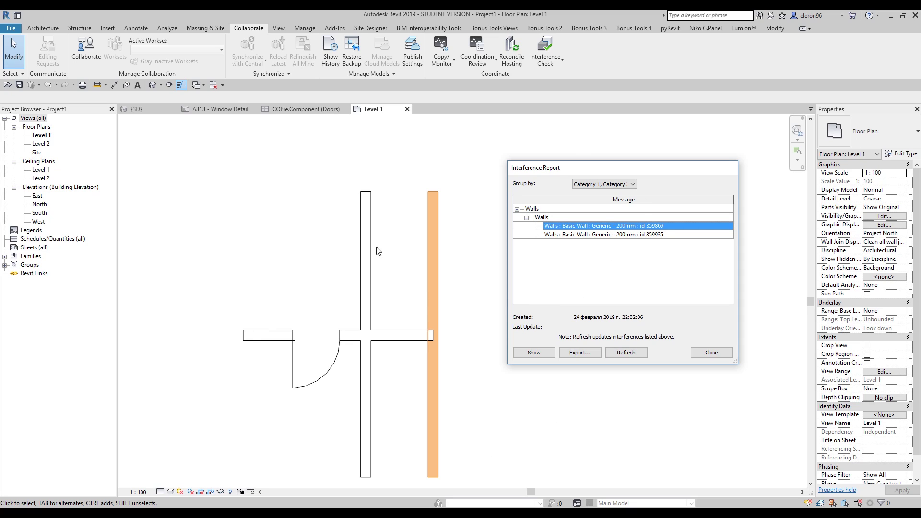
pyautogui.click(534, 352)
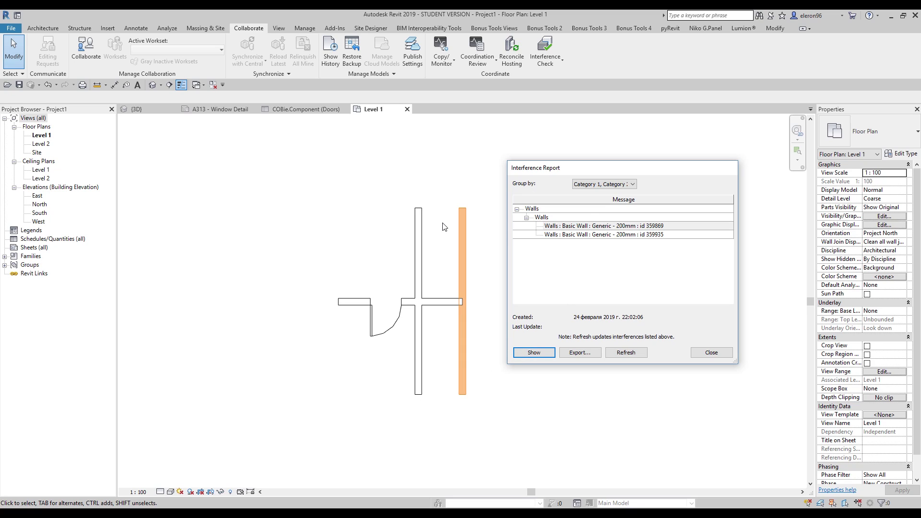
pyautogui.click(656, 227)
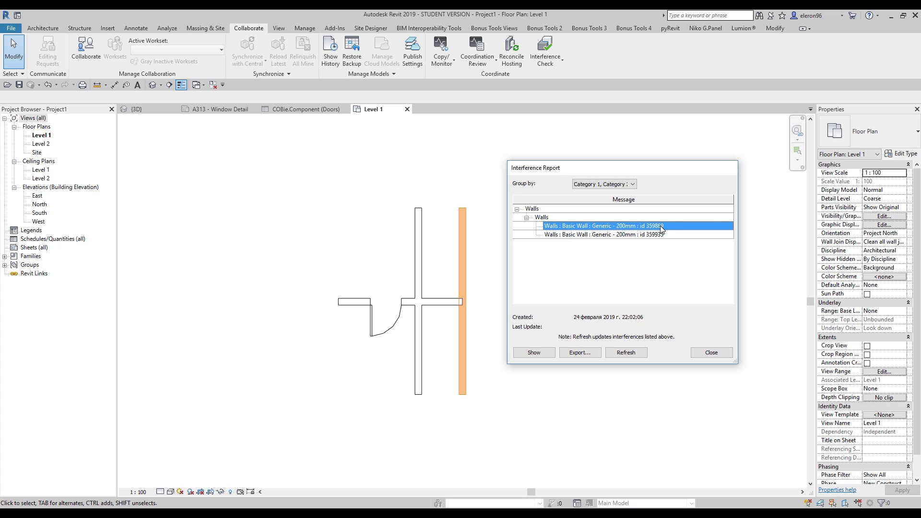
# - Close the interference report, open and cancel Select by ID, and zoom in on the plan
pyautogui.click(709, 353)
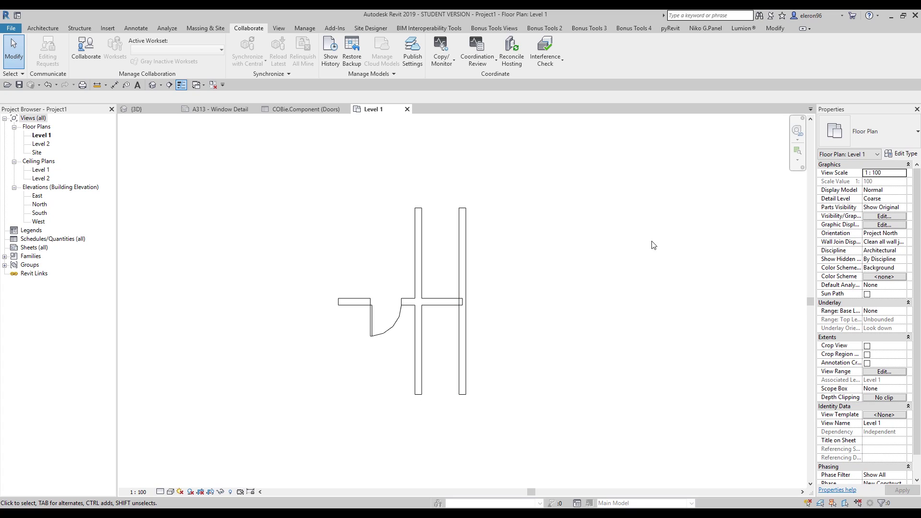
pyautogui.click(166, 28)
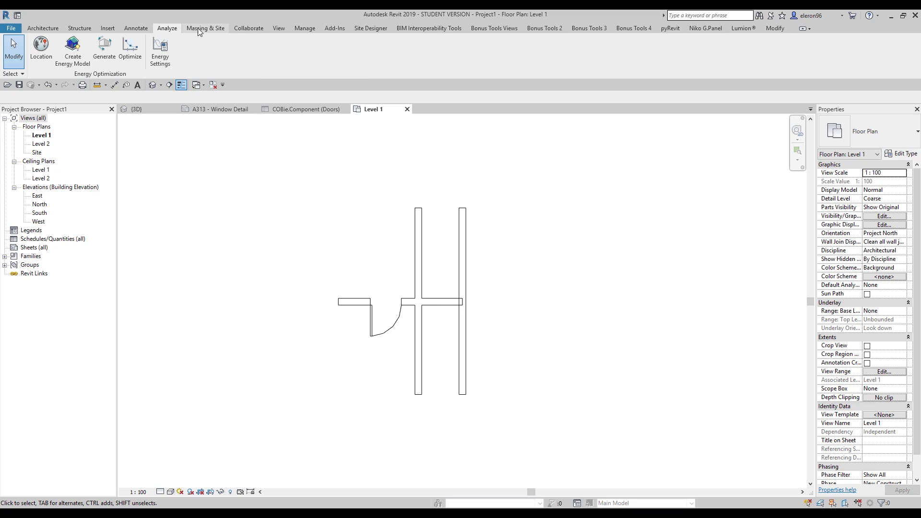
pyautogui.click(297, 29)
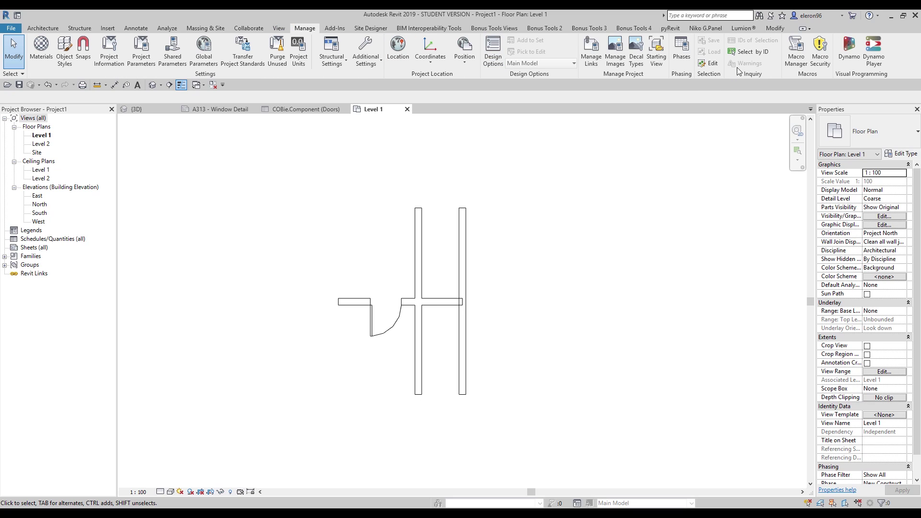
pyautogui.click(752, 52)
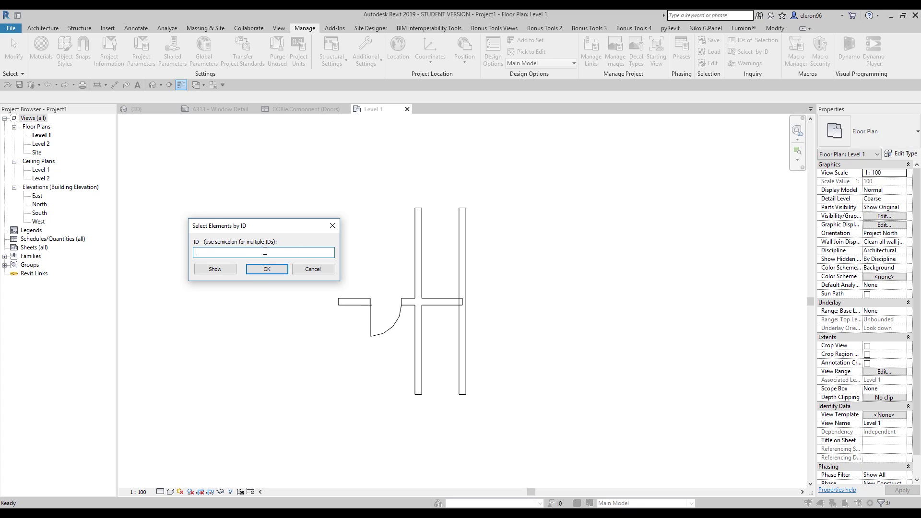
pyautogui.click(332, 225)
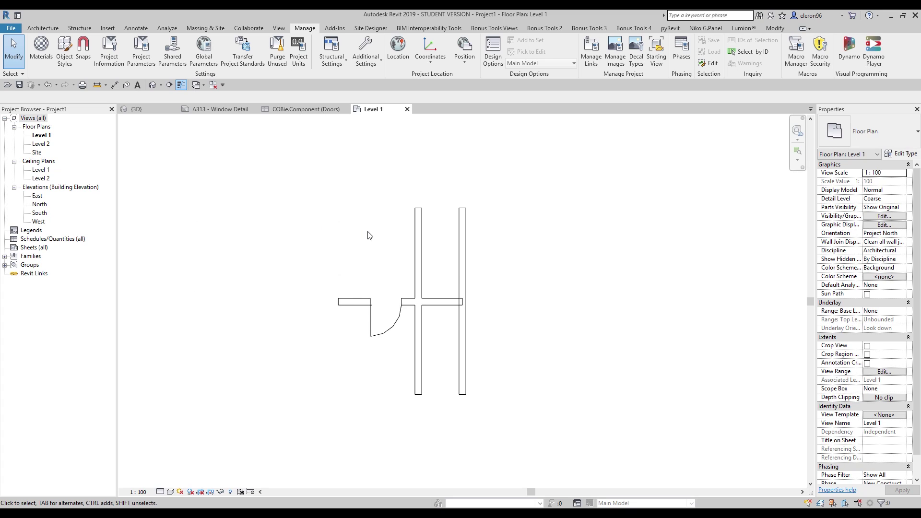
pyautogui.scroll(5, 428, 263)
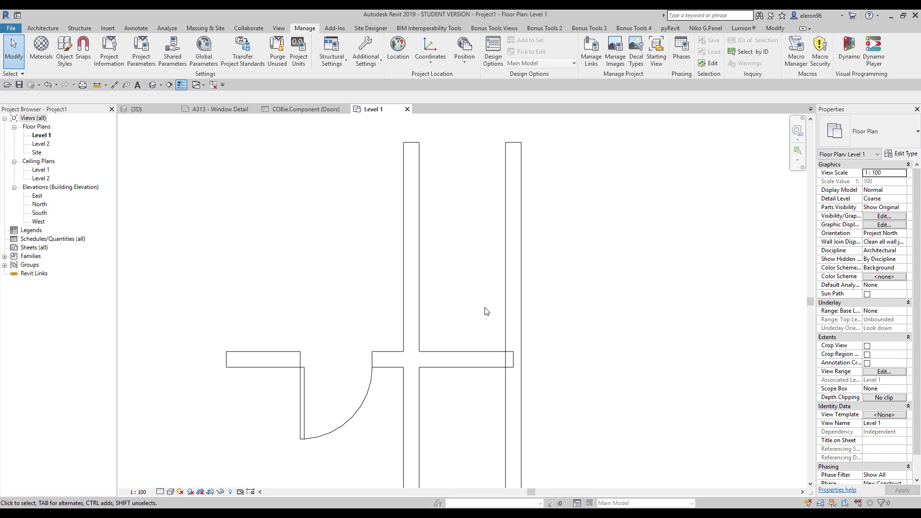
# - Drag the door rightward along its wall until its dimensions read 1920 and 1738, then deselect
pyautogui.click(306, 399)
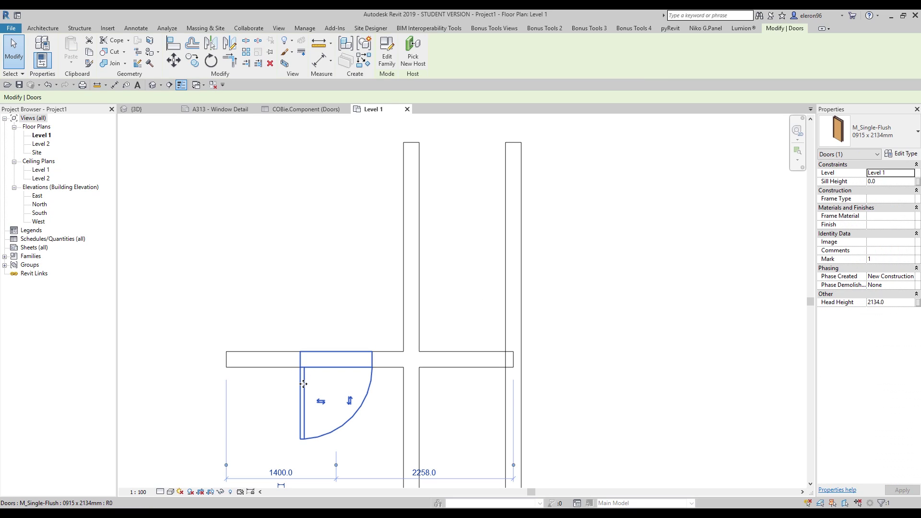
pyautogui.moveTo(303, 384); pyautogui.dragTo(344, 384)
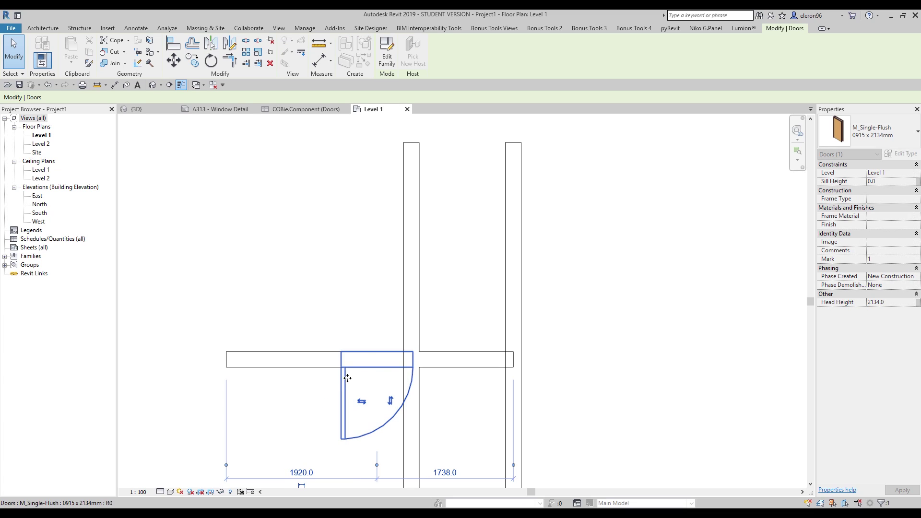
pyautogui.click(438, 319)
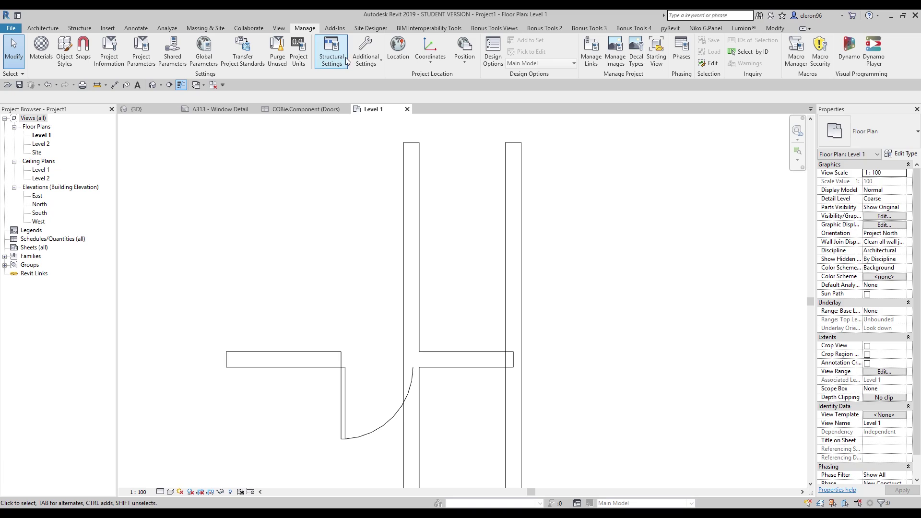
# - Run a Doors-versus-Walls interference check
pyautogui.click(261, 24)
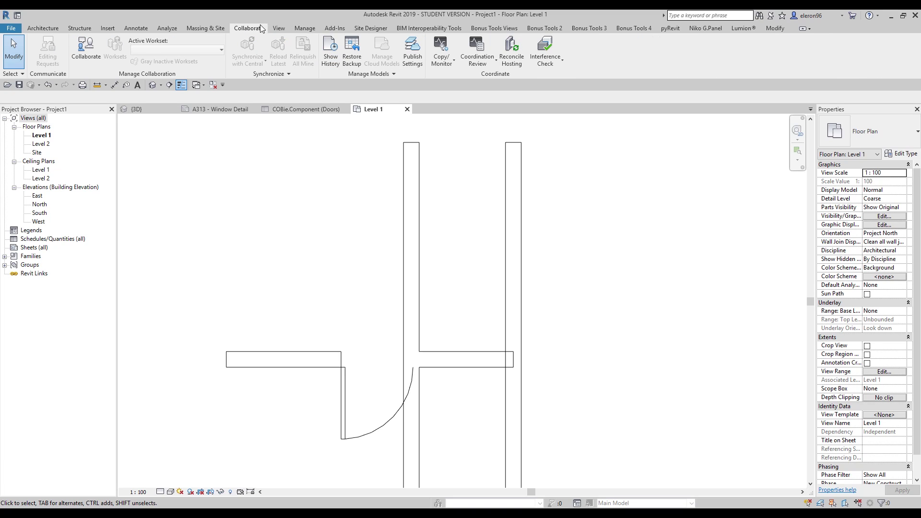
pyautogui.click(556, 44)
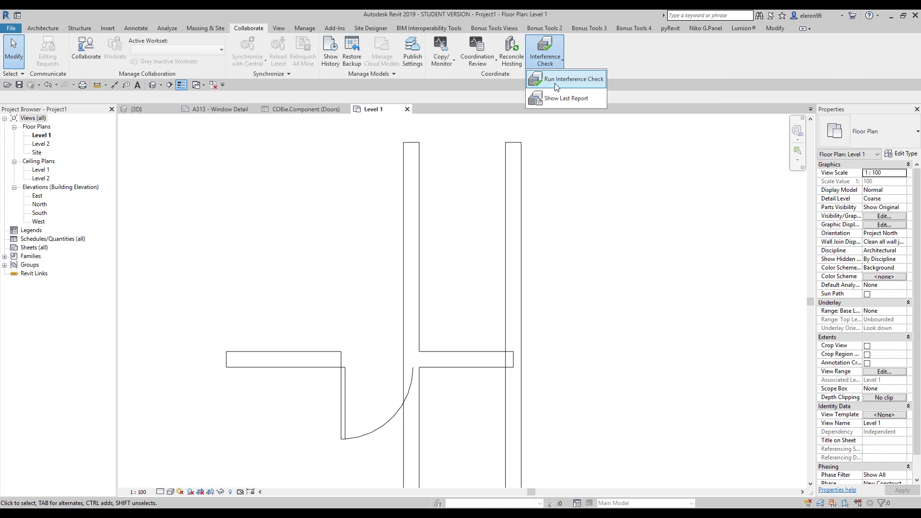
pyautogui.click(556, 87)
pyautogui.moveTo(573, 132); pyautogui.dragTo(587, 148)
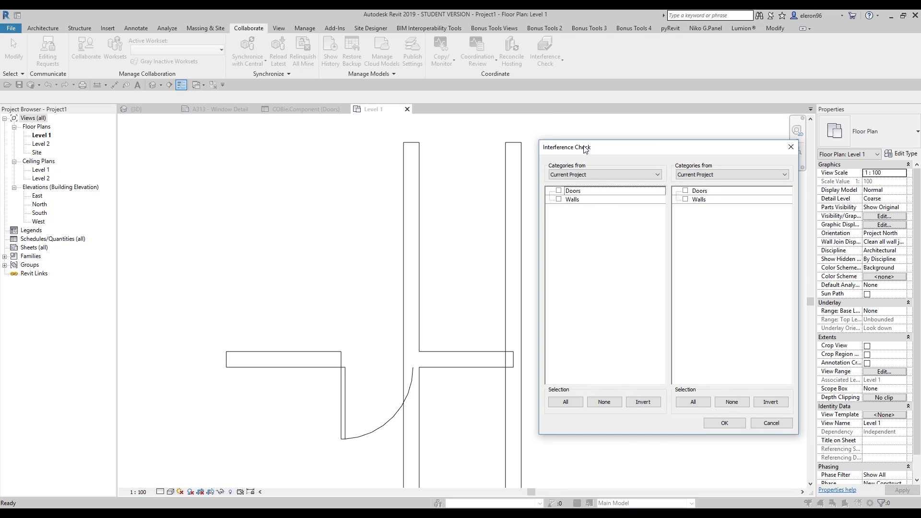
pyautogui.click(559, 191)
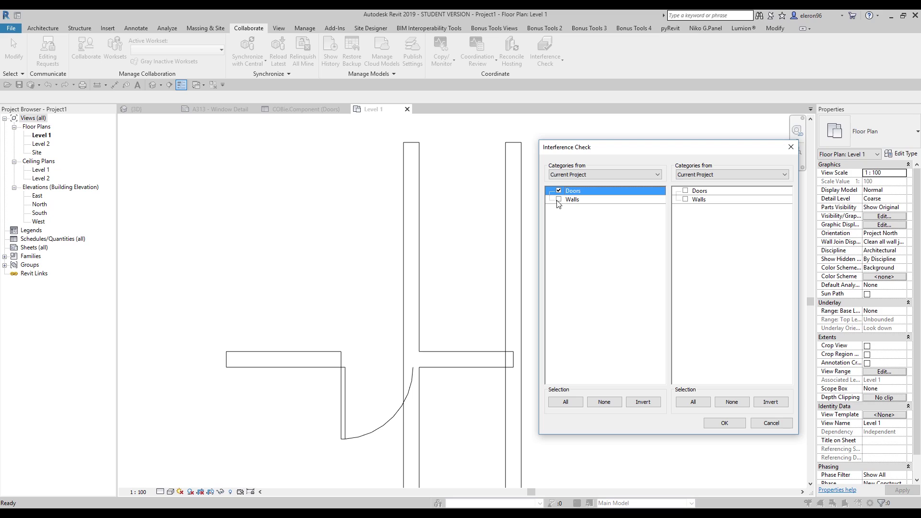
pyautogui.click(687, 200)
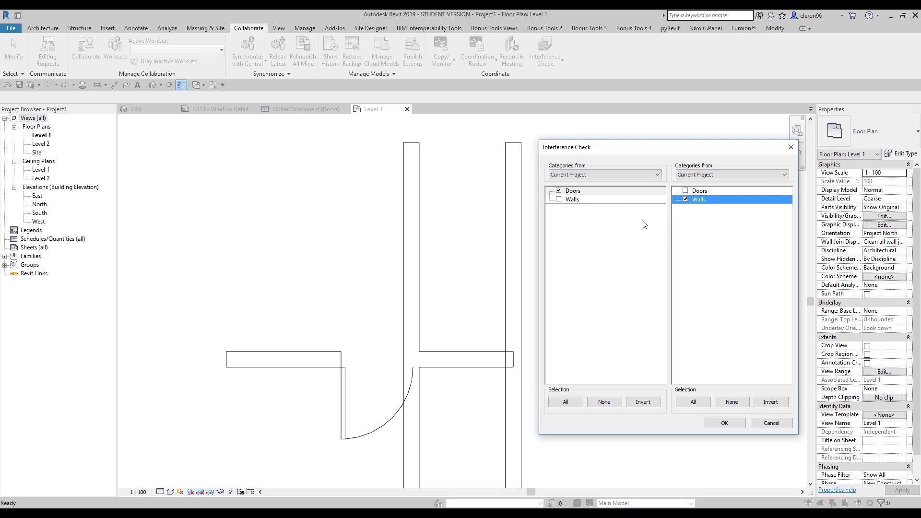
pyautogui.click(727, 423)
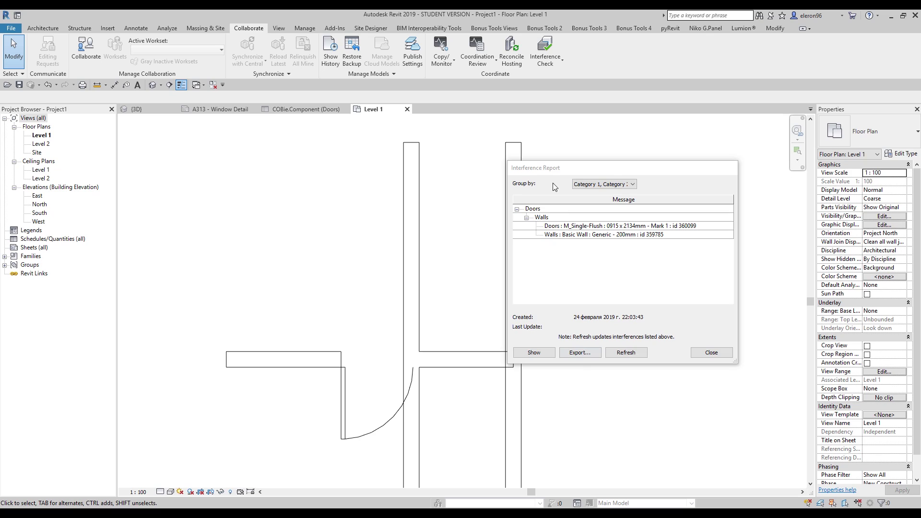
# - Highlight the clashing door and wall from the report in the plan
pyautogui.moveTo(564, 172); pyautogui.dragTo(594, 173)
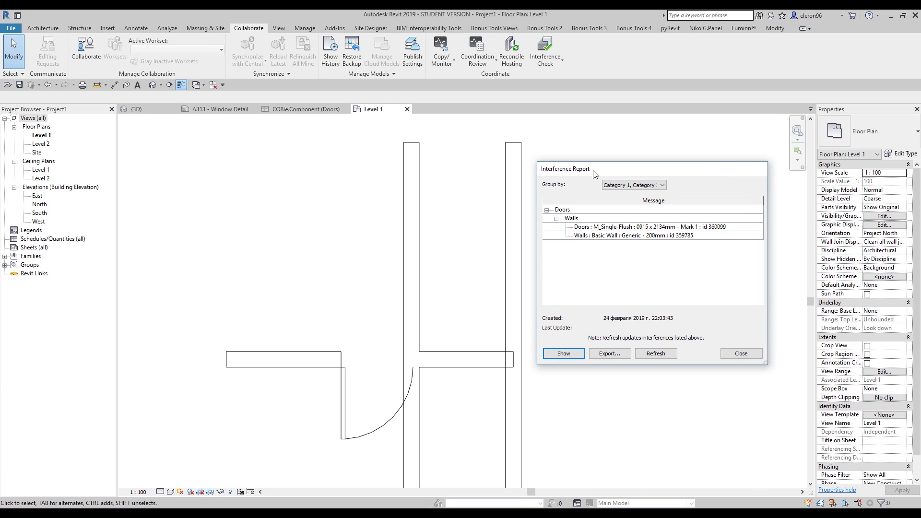
pyautogui.click(617, 236)
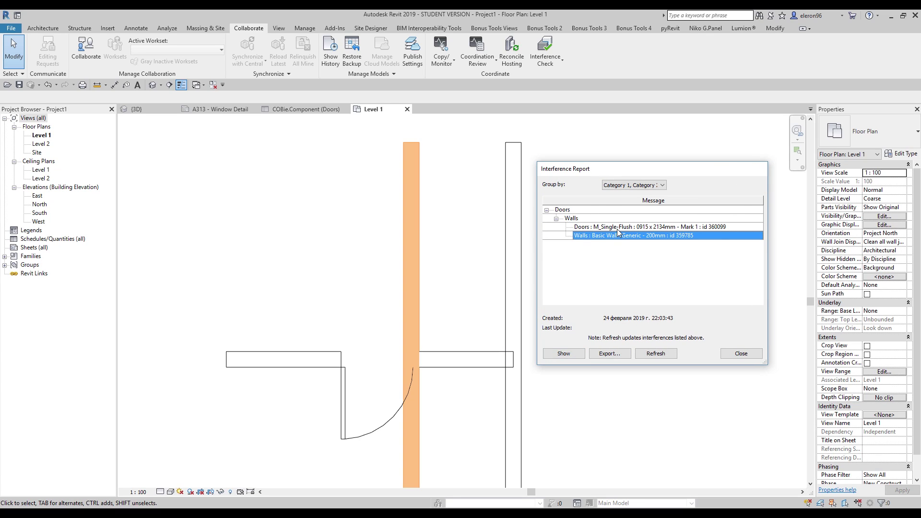
pyautogui.click(618, 228)
pyautogui.click(617, 235)
pyautogui.click(617, 229)
pyautogui.click(618, 235)
pyautogui.click(618, 227)
pyautogui.click(617, 235)
pyautogui.click(620, 219)
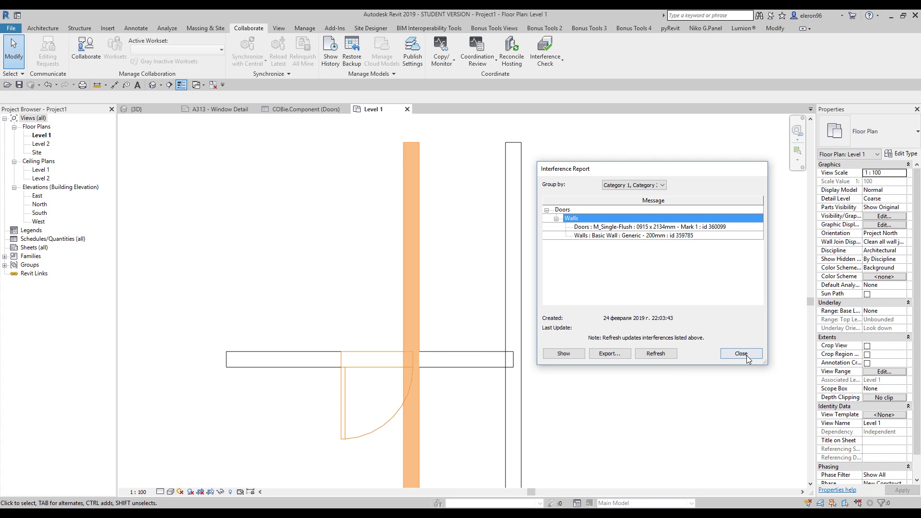
pyautogui.moveTo(597, 171); pyautogui.dragTo(603, 172)
# - Move the door left clear of the wall, refresh the empty report, and close it
pyautogui.click(340, 386)
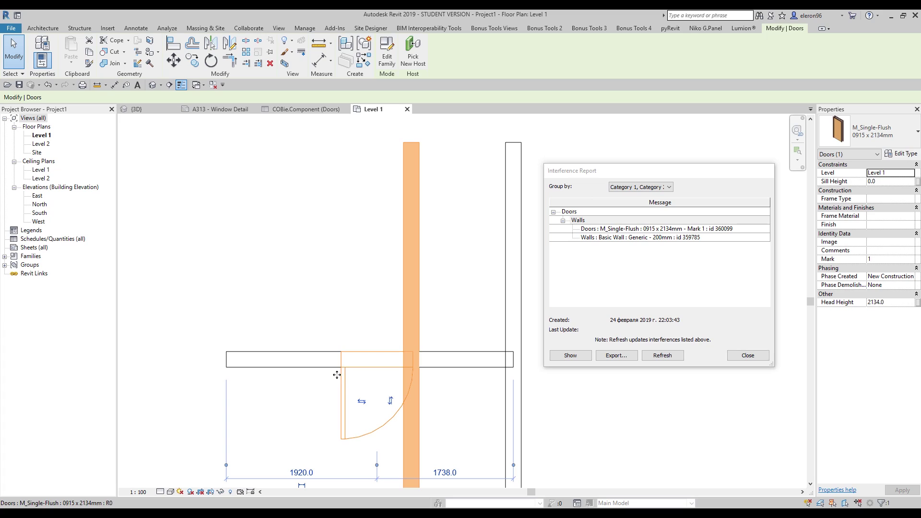
pyautogui.moveTo(336, 374); pyautogui.dragTo(329, 376)
pyautogui.click(663, 355)
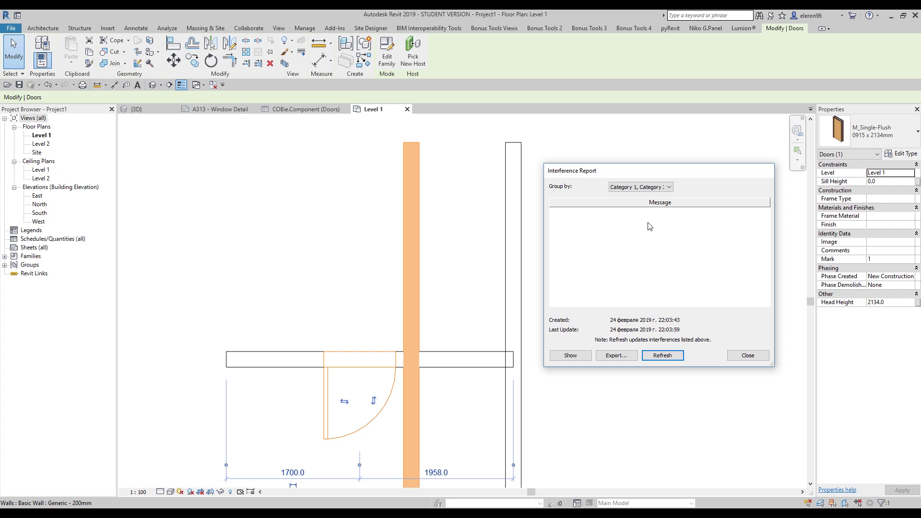
pyautogui.click(764, 352)
pyautogui.click(683, 362)
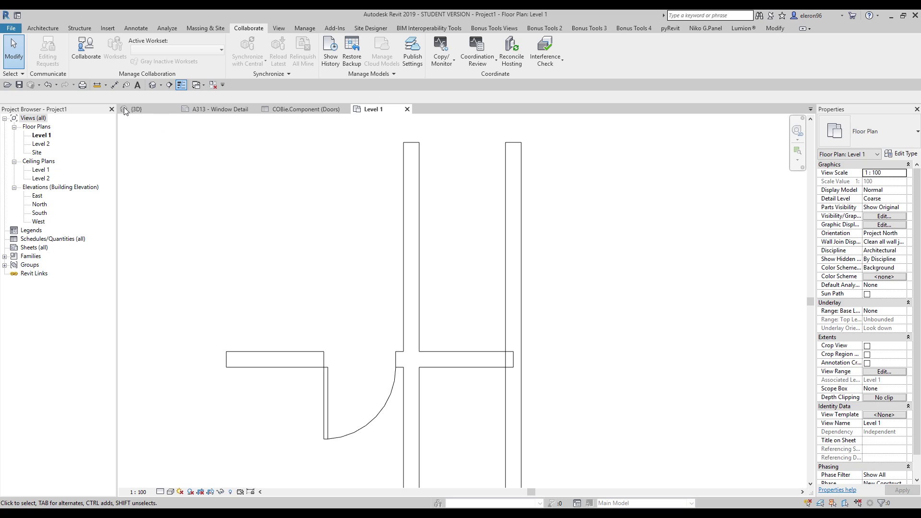
# - Close the A313 - Window Detail view to leave the sample project's {3D} view showing
pyautogui.click(43, 28)
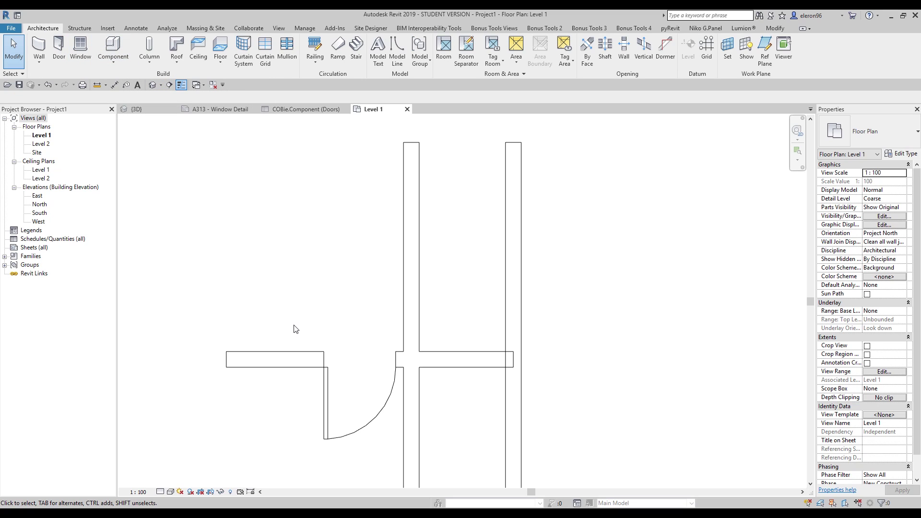
pyautogui.click(249, 28)
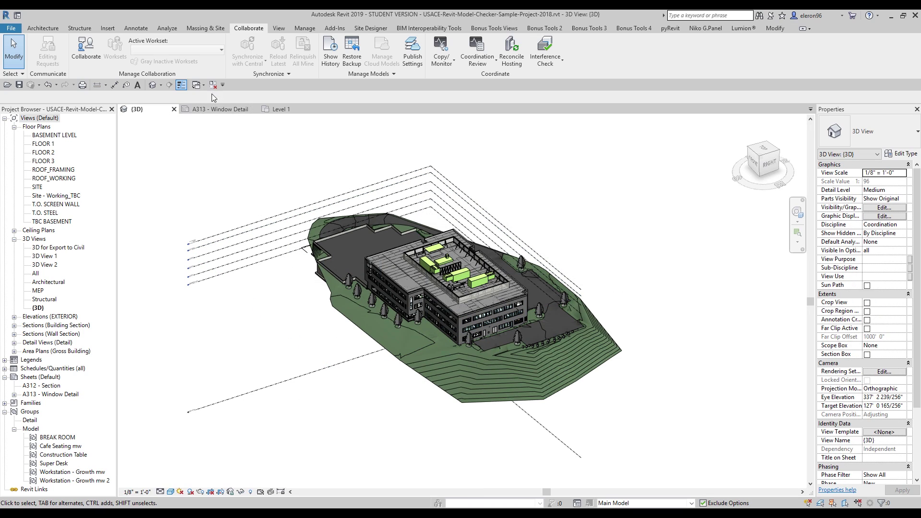
pyautogui.click(254, 109)
pyautogui.scroll(3, 382, 309)
pyautogui.scroll(2, 383, 312)
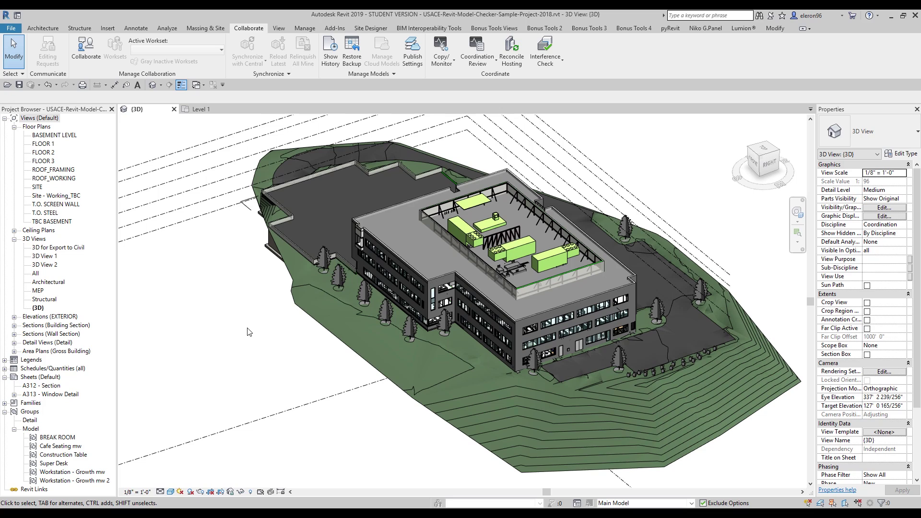
pyautogui.click(416, 31)
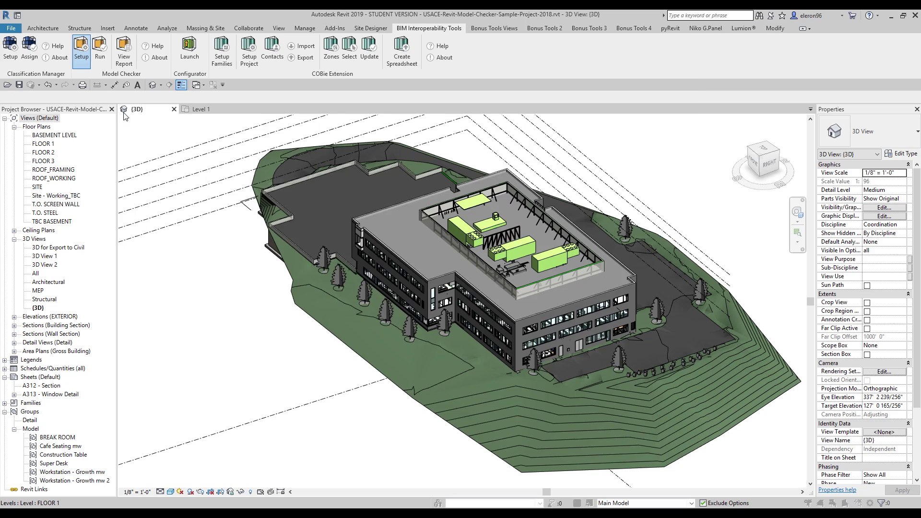
# - Open Model Checker Setup and bring up an enlarged checkset XML file chooser
pyautogui.click(81, 48)
pyautogui.moveTo(390, 68); pyautogui.dragTo(551, 66)
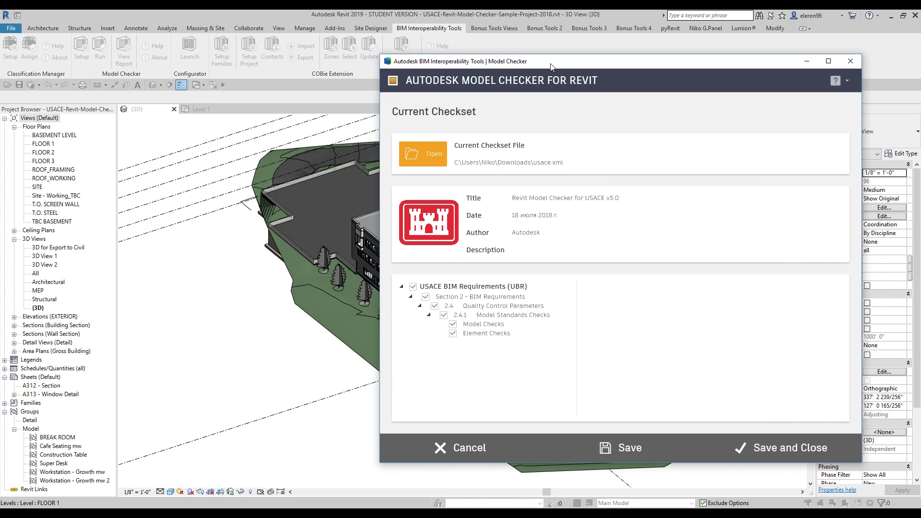
pyautogui.click(422, 147)
pyautogui.moveTo(408, 91); pyautogui.dragTo(358, 62)
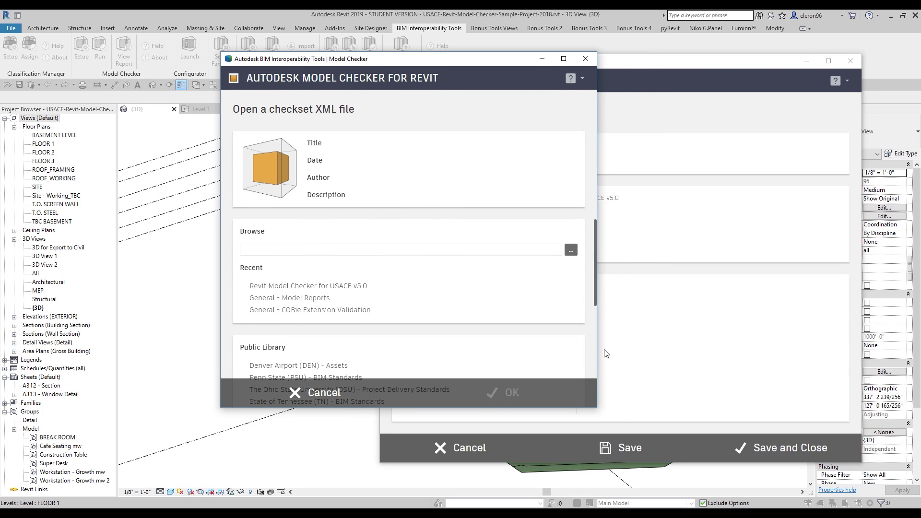
pyautogui.moveTo(598, 406); pyautogui.dragTo(516, 496)
# - Preview library checksets: Denver Airport, COBie Extension Validation, Model Reports, Tennessee, USACE Section 2
pyautogui.scroll(-3, 293, 375)
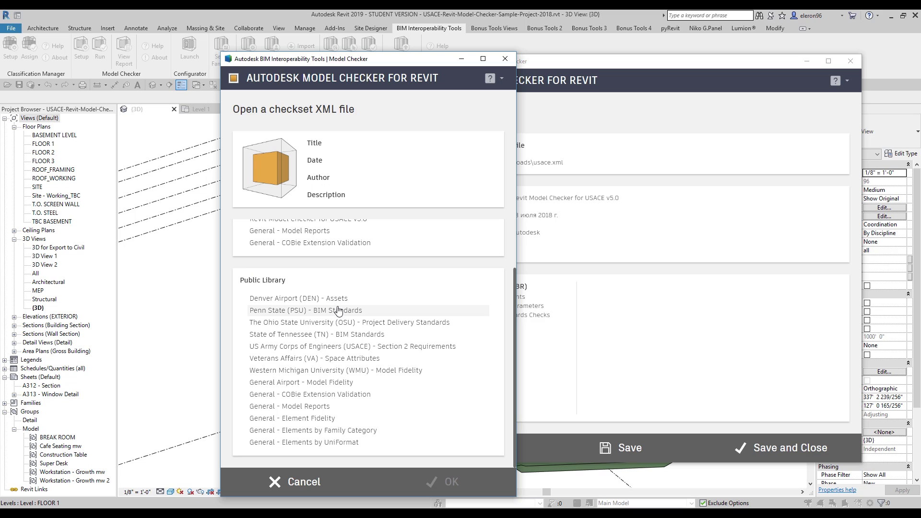
pyautogui.moveTo(387, 64); pyautogui.dragTo(289, 40)
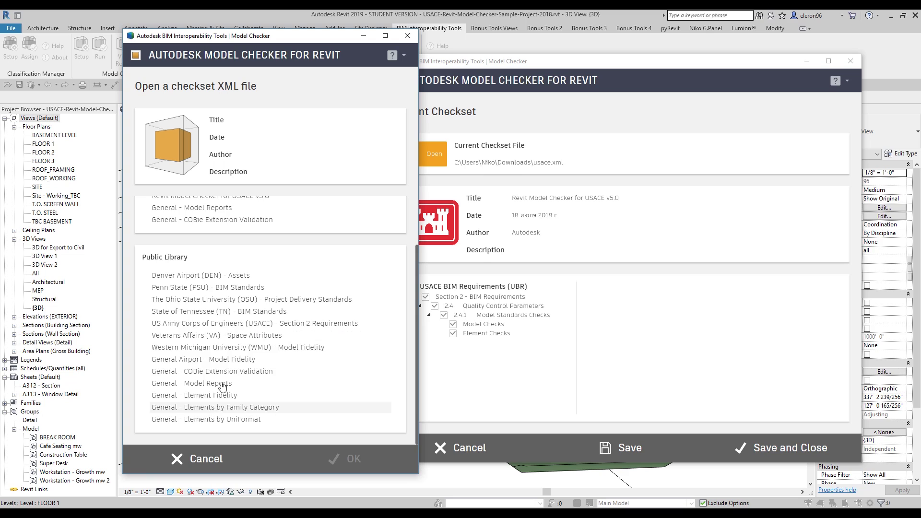
pyautogui.scroll(2, 225, 320)
pyautogui.scroll(-2, 229, 288)
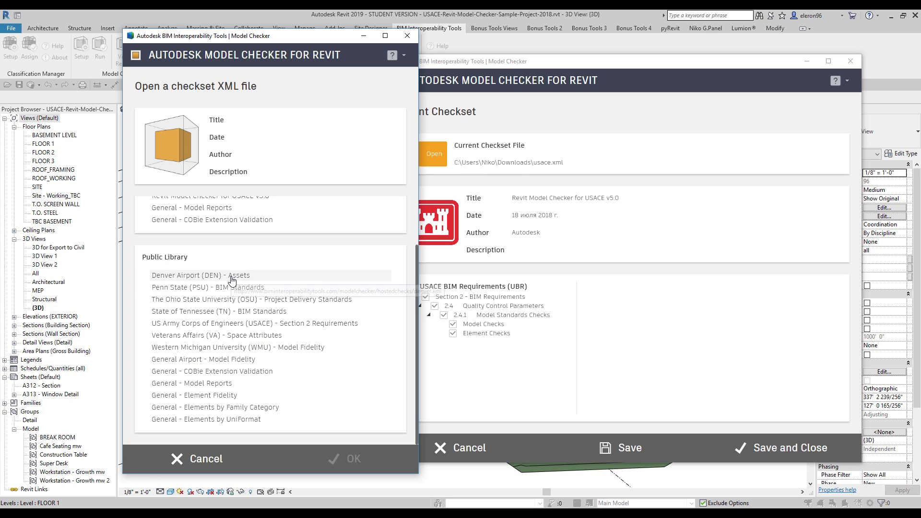
pyautogui.click(231, 275)
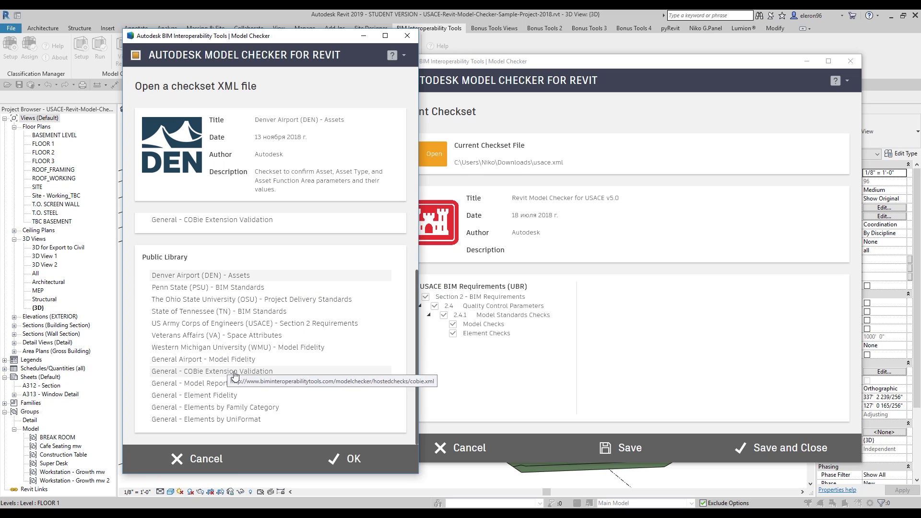
pyautogui.click(225, 371)
pyautogui.click(226, 384)
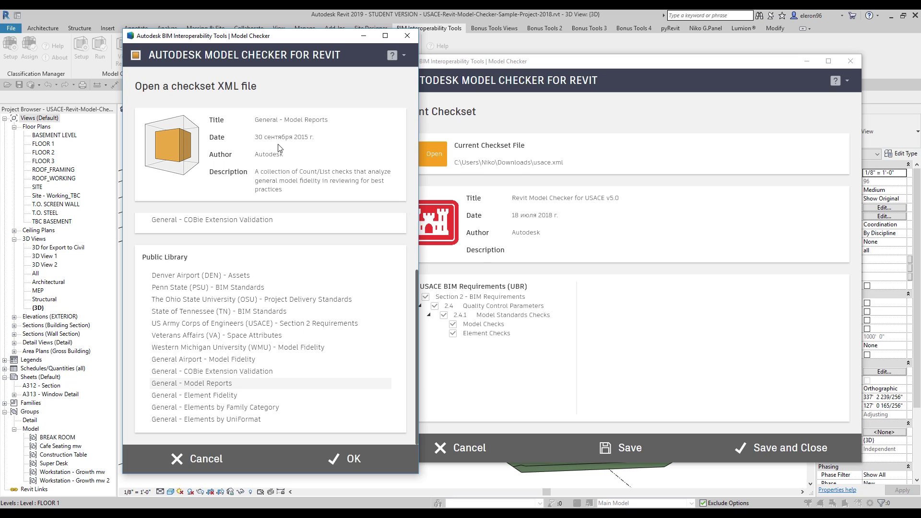
pyautogui.click(214, 311)
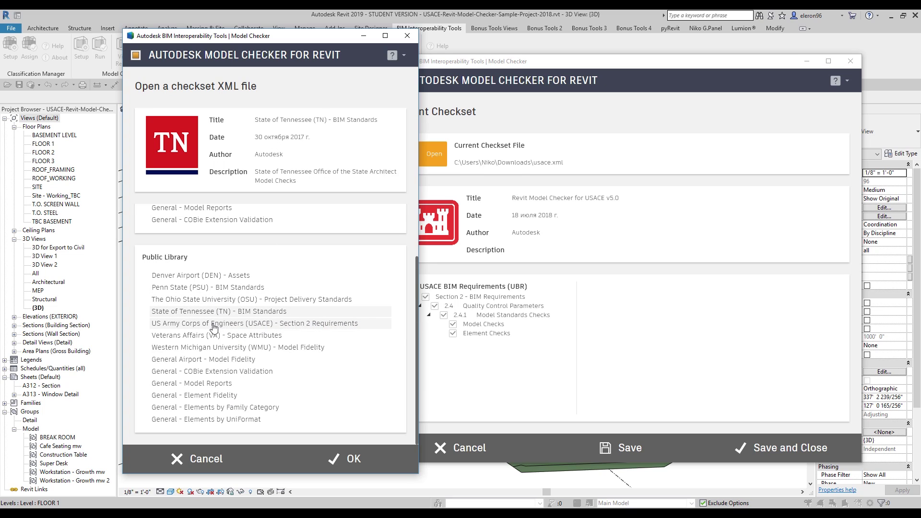
pyautogui.click(214, 325)
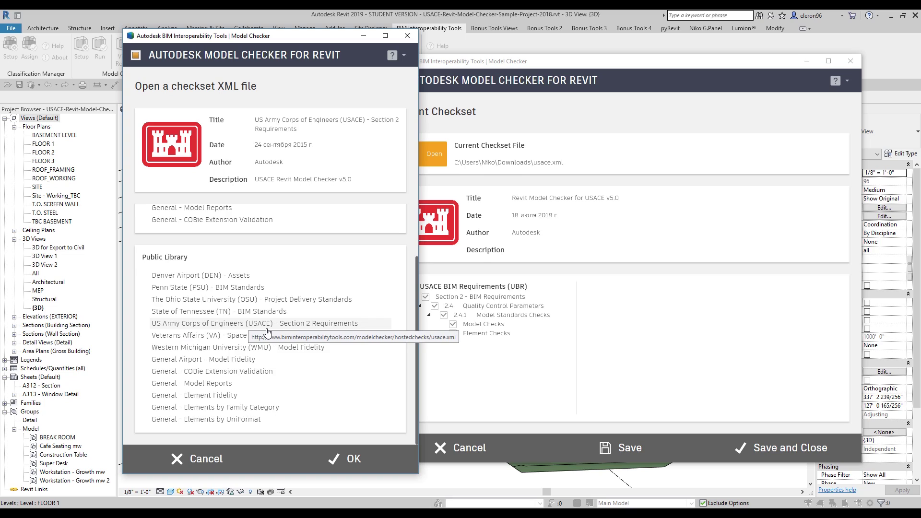
# - Select Revit Model Checker for USACE v5.0 and confirm it as the checkset
pyautogui.scroll(3, 267, 332)
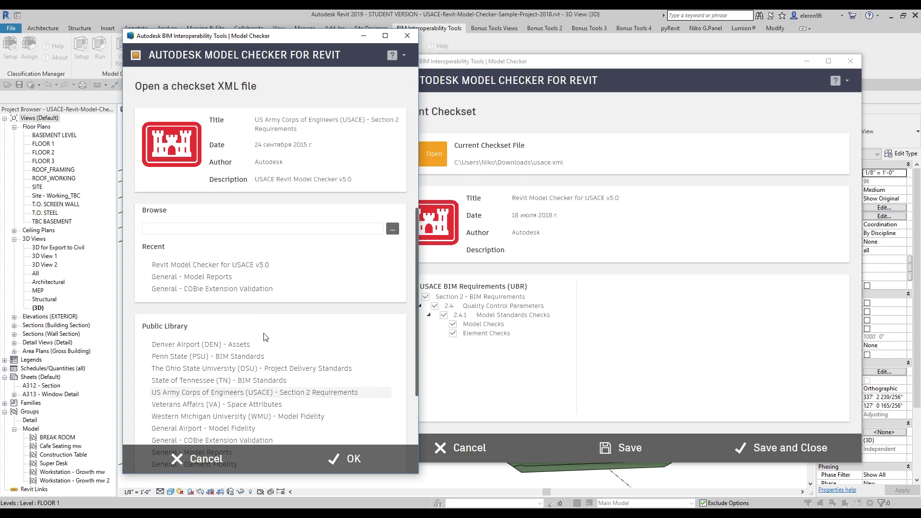
pyautogui.click(220, 266)
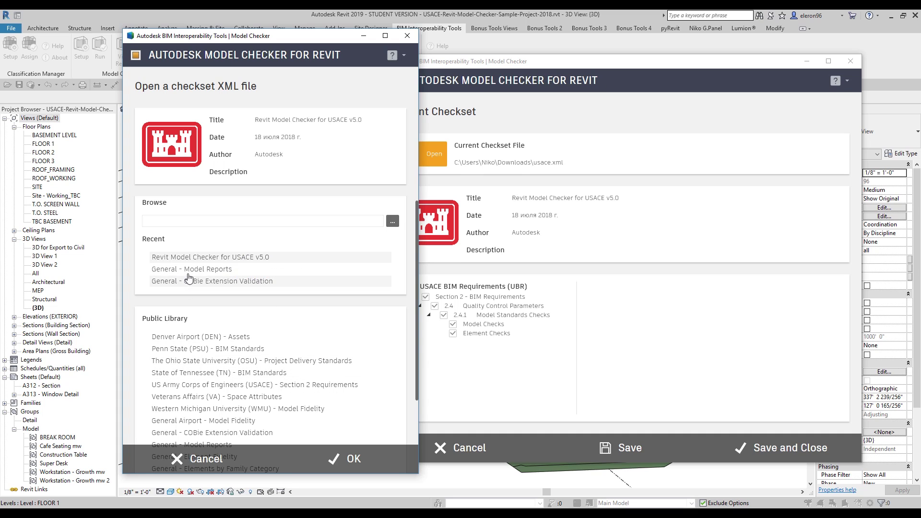
pyautogui.click(344, 459)
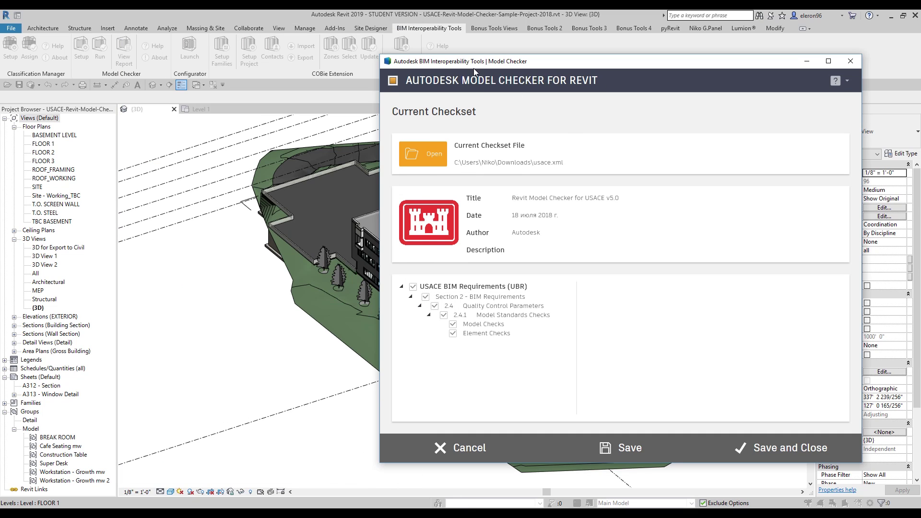
# - Review the USACE v5.0 model and element checks with Groups checked, then Save and Close
pyautogui.moveTo(474, 69); pyautogui.dragTo(245, 55)
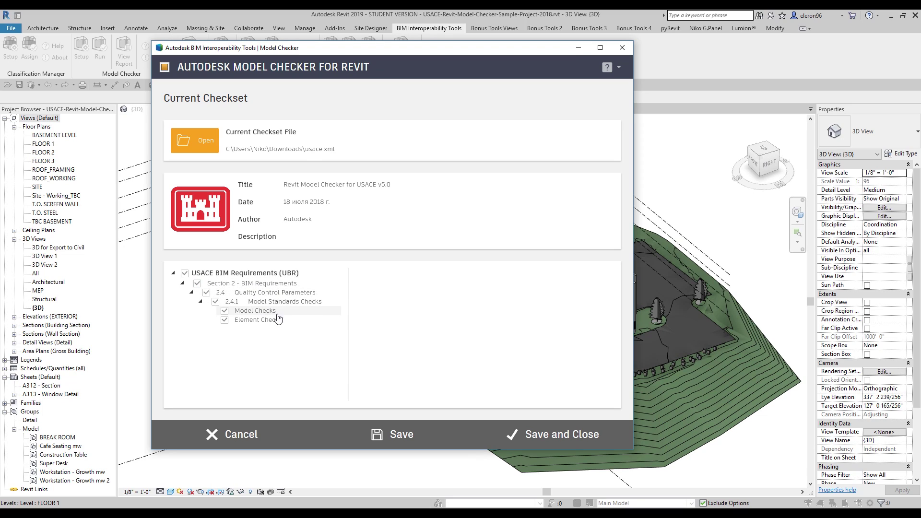
pyautogui.click(247, 314)
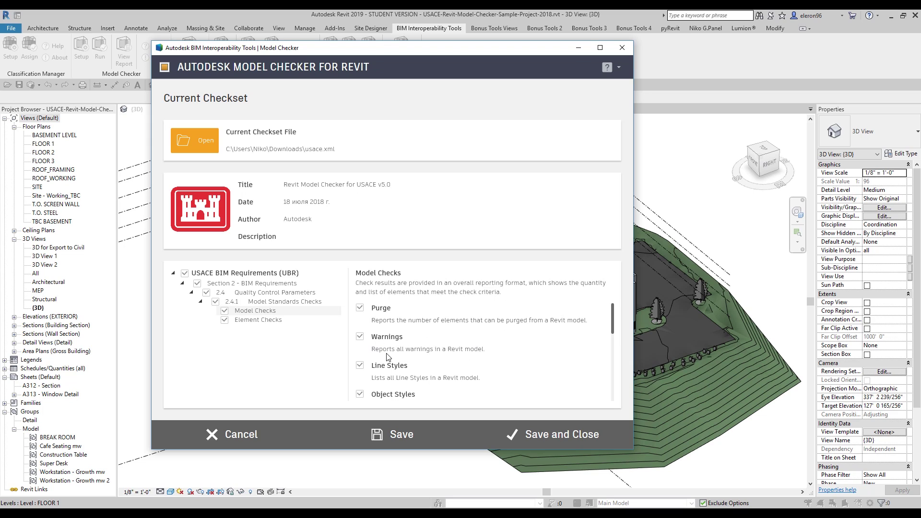
pyautogui.scroll(-1, 419, 356)
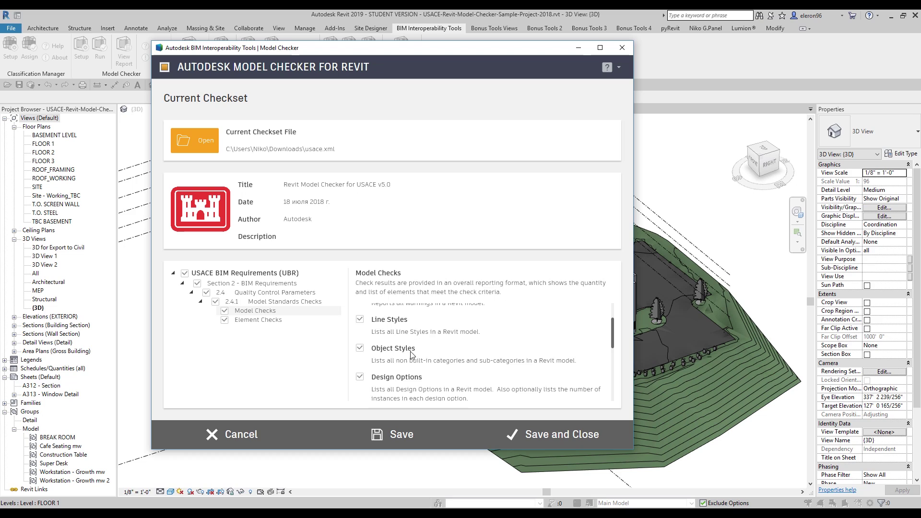
pyautogui.scroll(-4, 413, 354)
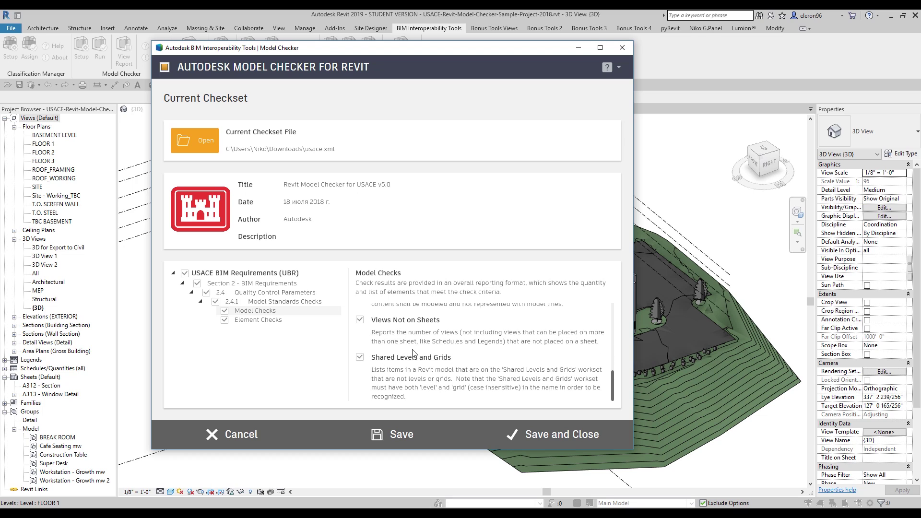
pyautogui.scroll(2, 413, 354)
pyautogui.click(253, 320)
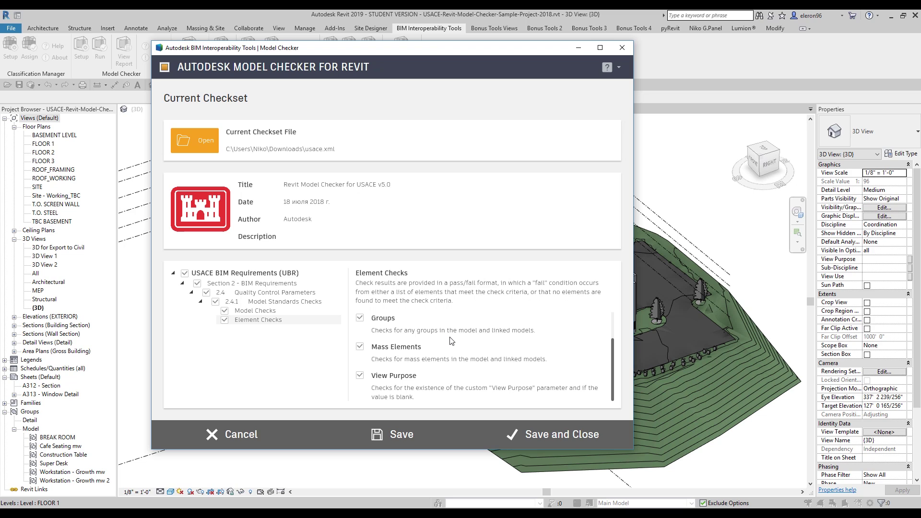
pyautogui.click(524, 429)
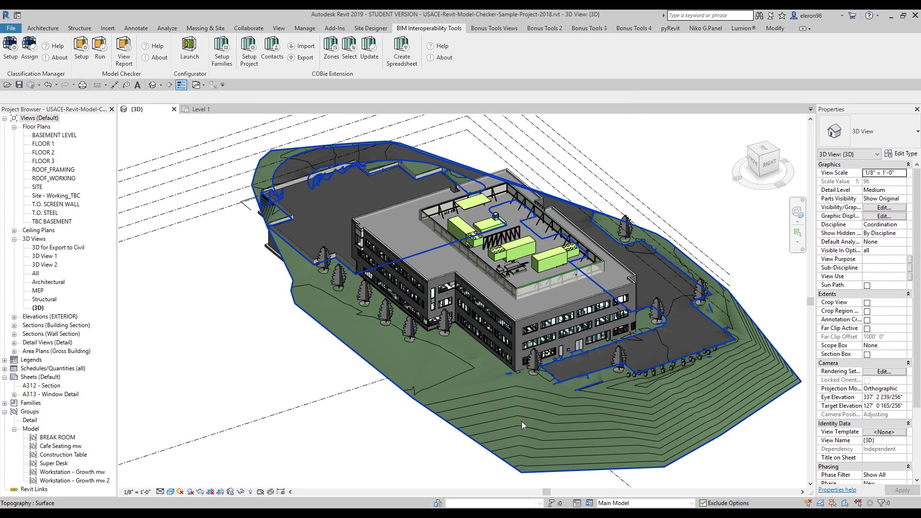
# - Run the USACE model check report on the sample project, which scores 75% with one failed check
pyautogui.click(100, 50)
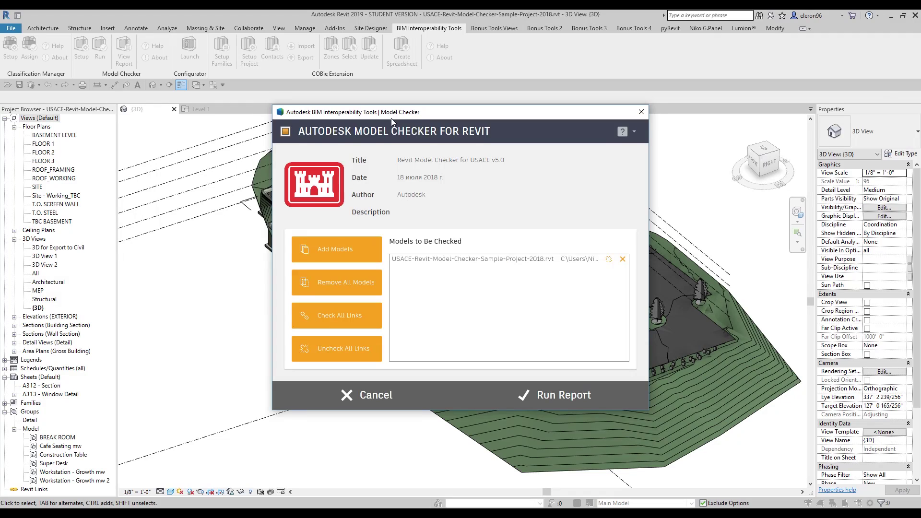
pyautogui.click(531, 393)
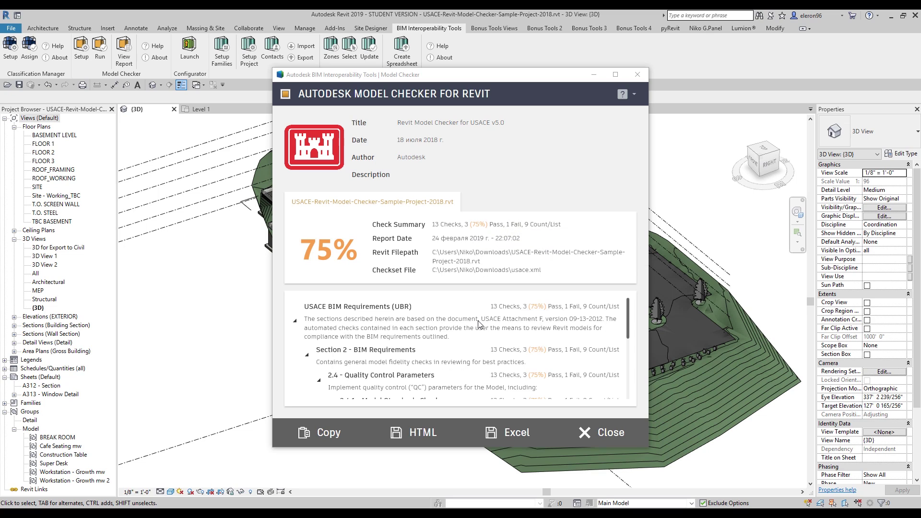
# - Expand Element Checks and the failed Groups check to see its 47 model groups
pyautogui.scroll(-5, 480, 324)
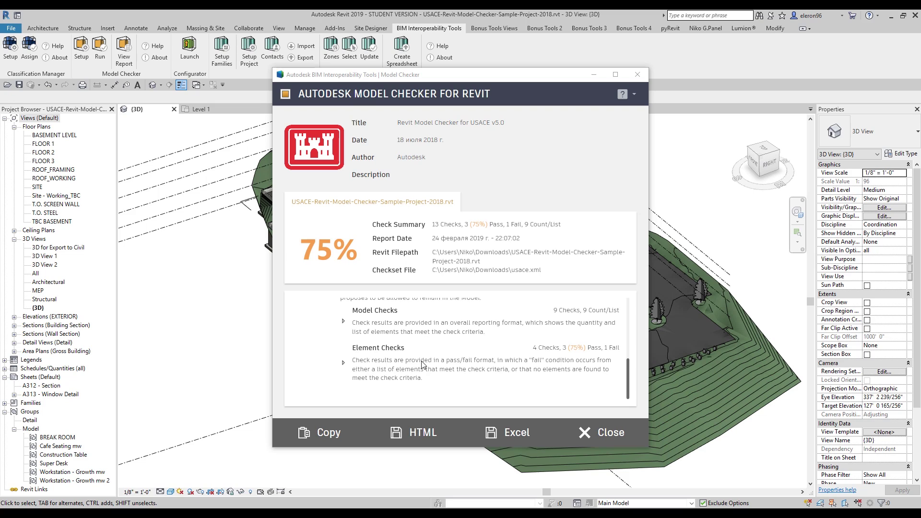
pyautogui.scroll(1, 357, 365)
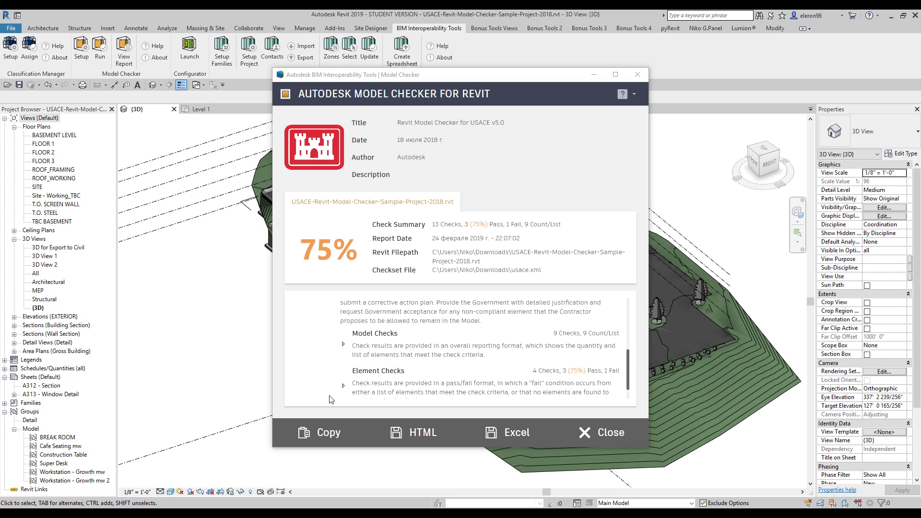
pyautogui.click(343, 385)
pyautogui.scroll(-2, 499, 331)
pyautogui.scroll(-3, 500, 331)
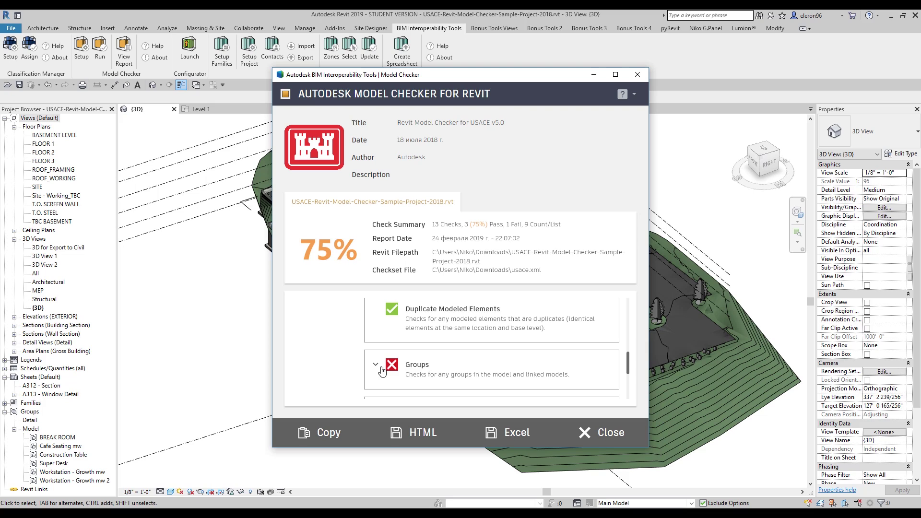
pyautogui.scroll(-2, 419, 368)
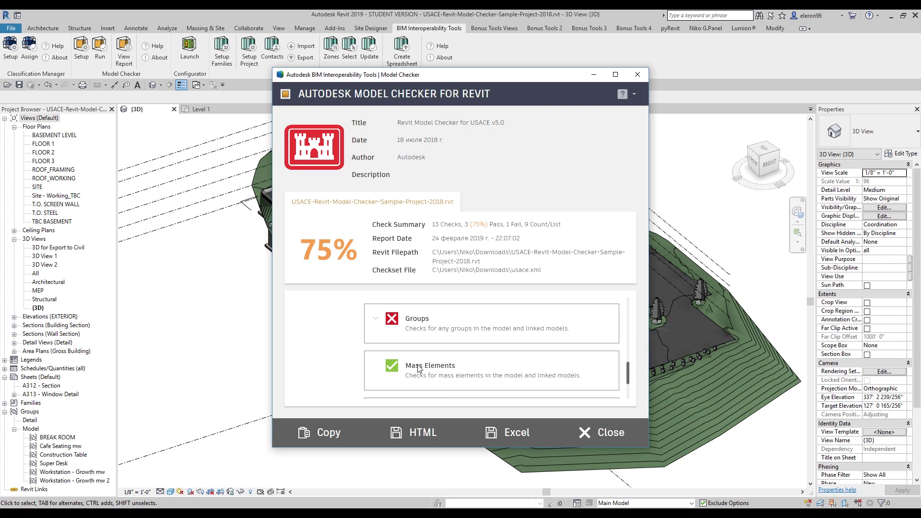
pyautogui.click(379, 321)
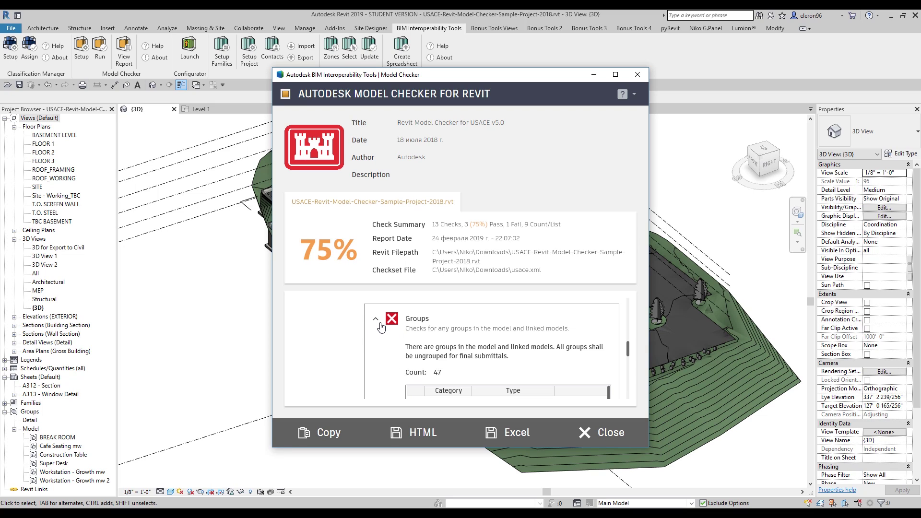
# - Locate the Cafe Seating mw and BREAK ROOM group types in the Project Browser
pyautogui.click(55, 446)
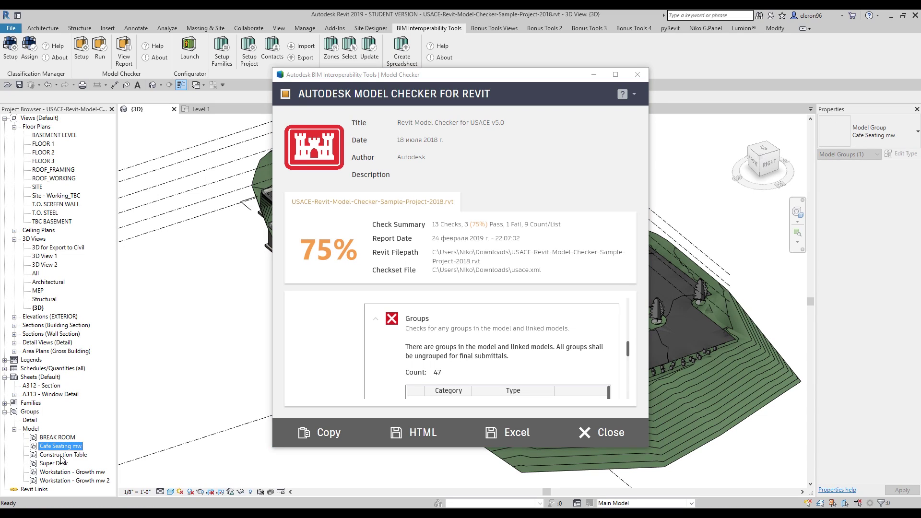
pyautogui.click(477, 346)
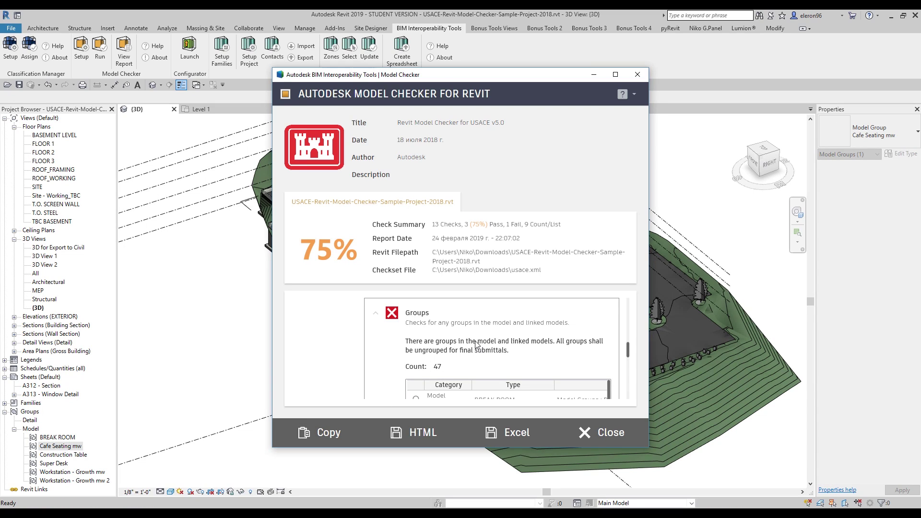
pyautogui.scroll(-2, 477, 345)
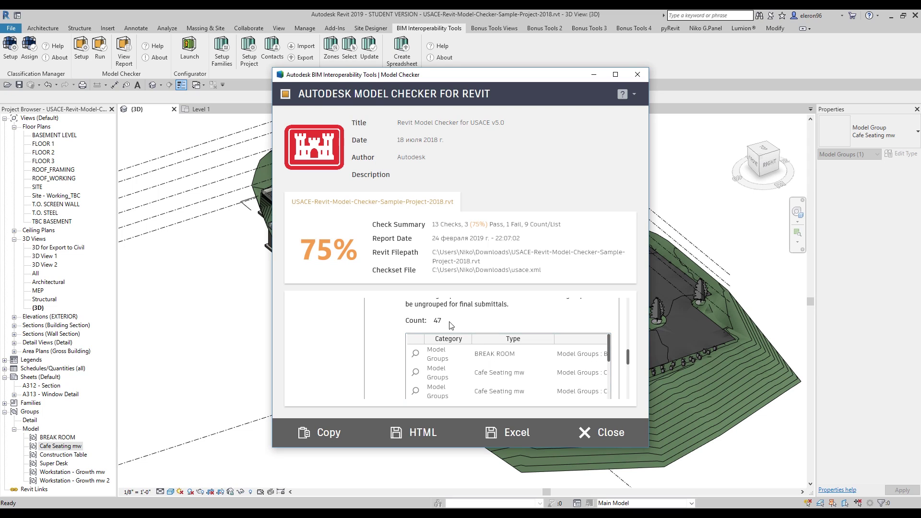
pyautogui.click(58, 437)
# - Select all instances of the Cafe Seating mw model group
pyautogui.keyDown('shift'); pyautogui.click(66, 480); pyautogui.keyUp('shift')
pyautogui.rightClick(66, 482)
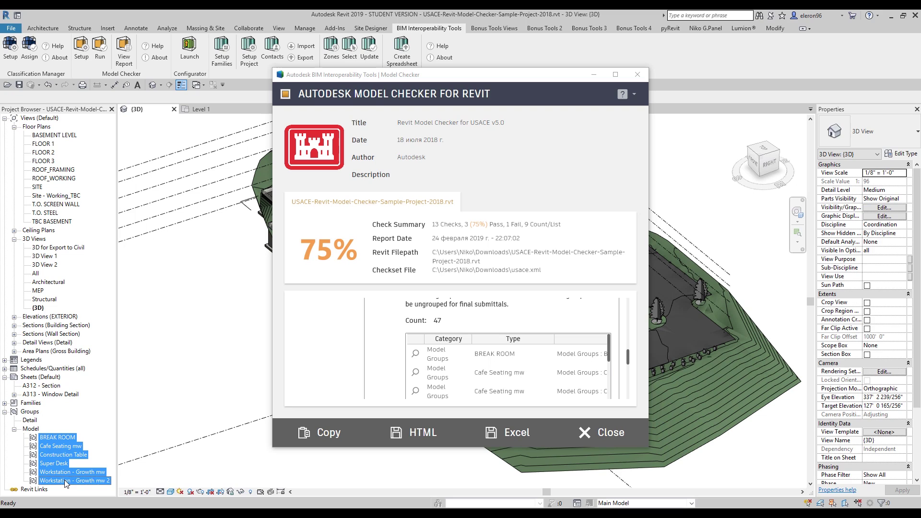
pyautogui.press('Escape')
pyautogui.click(60, 446)
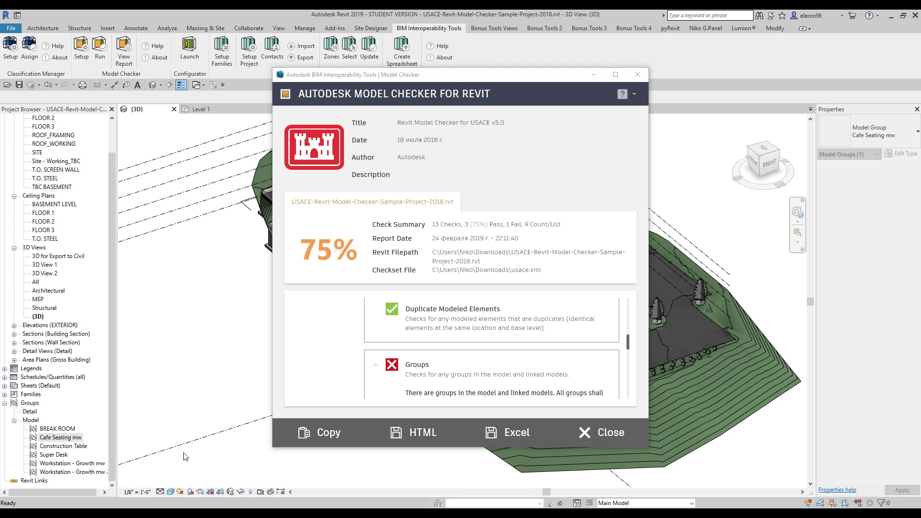
pyautogui.rightClick(65, 439)
pyautogui.moveTo(148, 331)
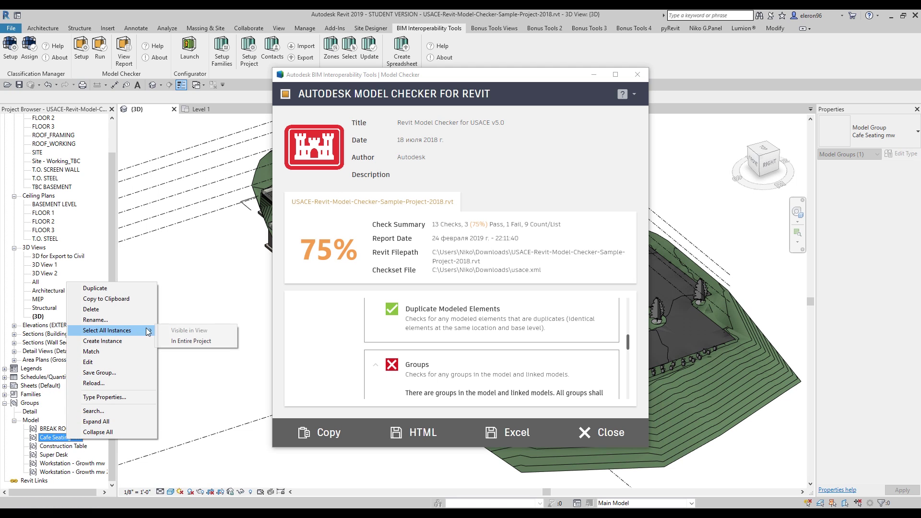
pyautogui.click(191, 341)
# - Select all instances of the BREAK ROOM and Construction Table model groups
pyautogui.click(58, 428)
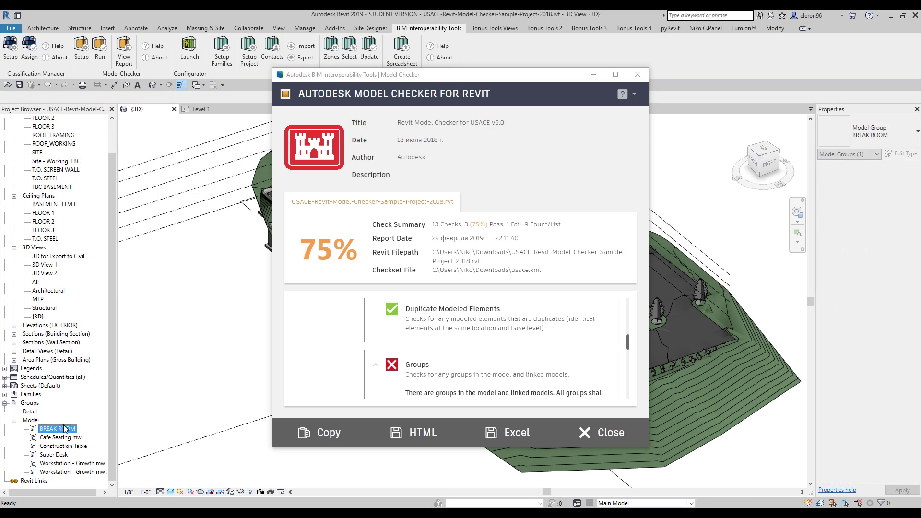
pyautogui.rightClick(65, 428)
pyautogui.moveTo(138, 320)
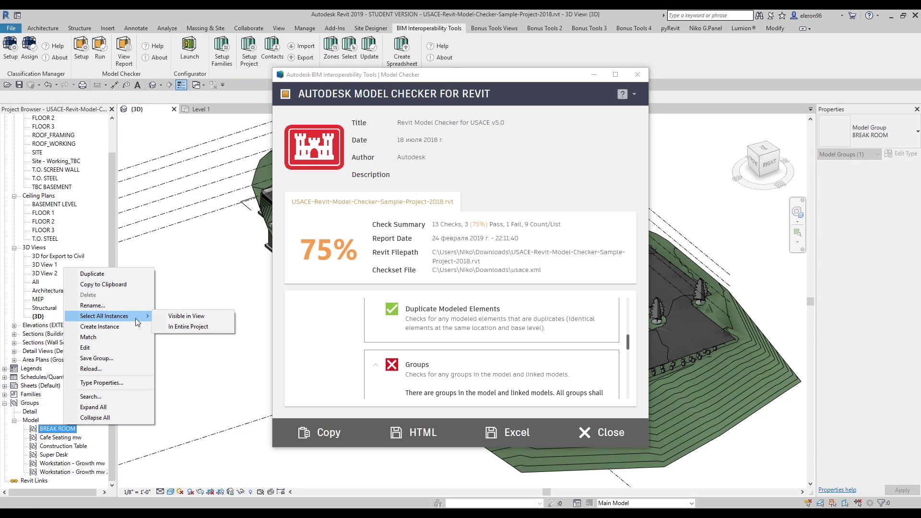
pyautogui.click(175, 316)
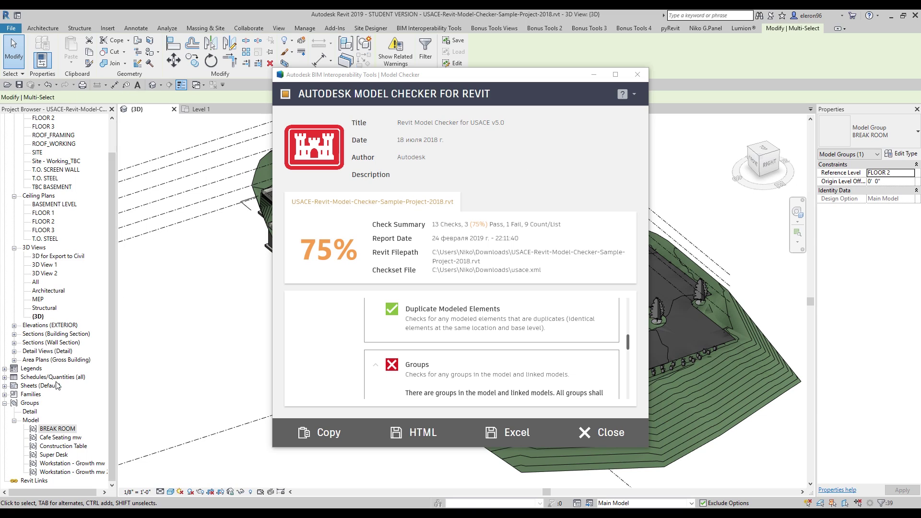
pyautogui.click(63, 446)
pyautogui.rightClick(63, 446)
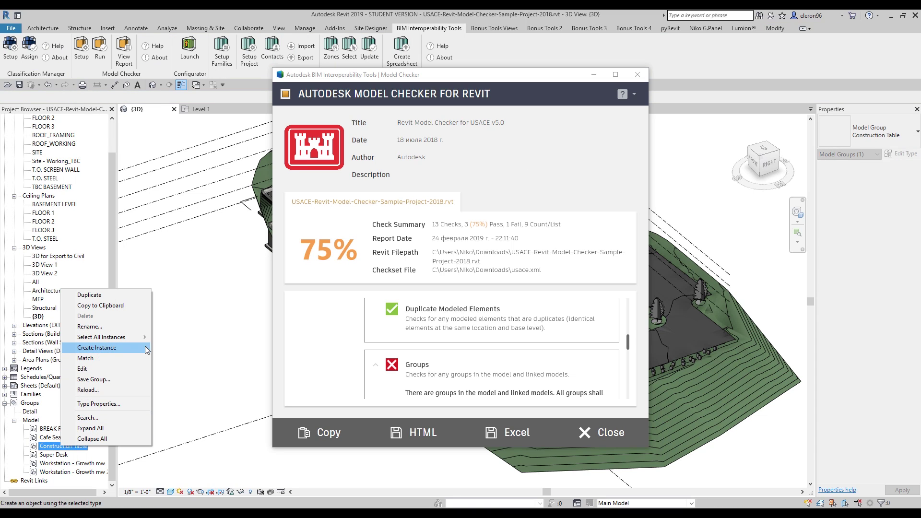
pyautogui.click(182, 338)
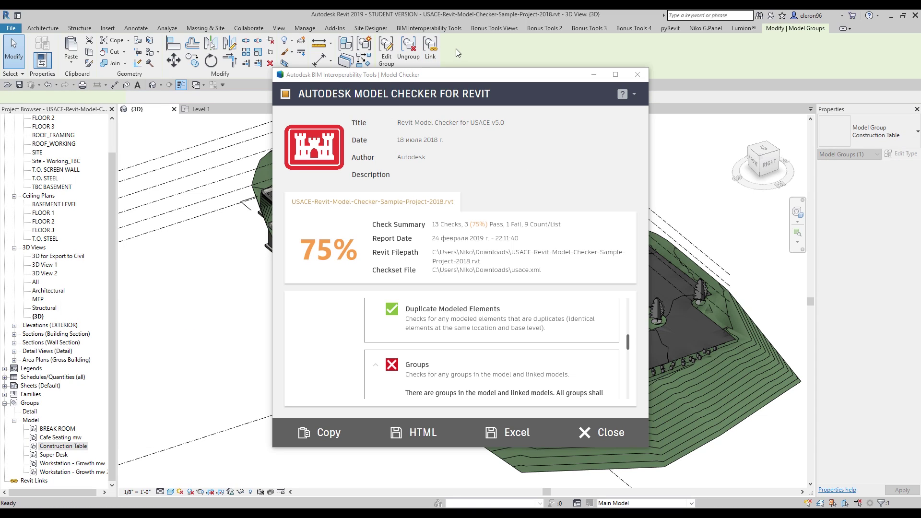
pyautogui.press('Escape')
# - Select all instances of the Super Desk and Workstation - Growth mw groups
pyautogui.click(53, 454)
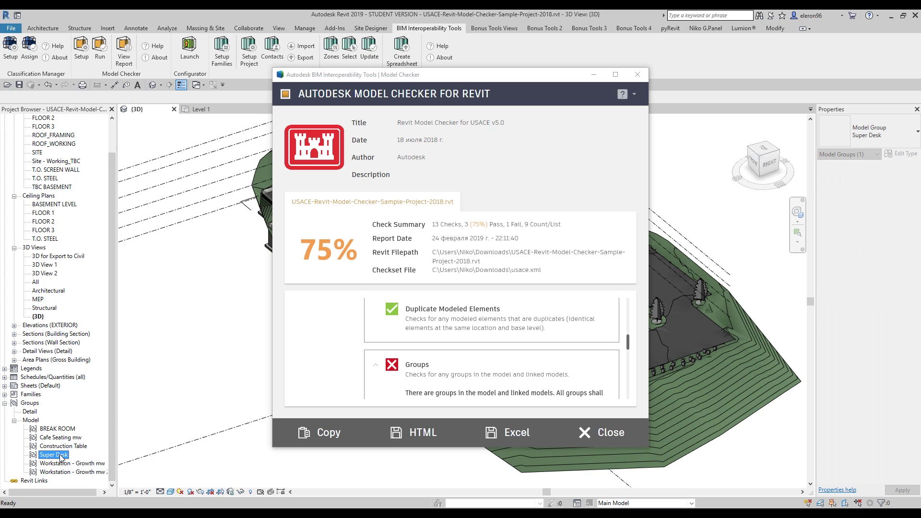
pyautogui.rightClick(60, 456)
pyautogui.click(397, 105)
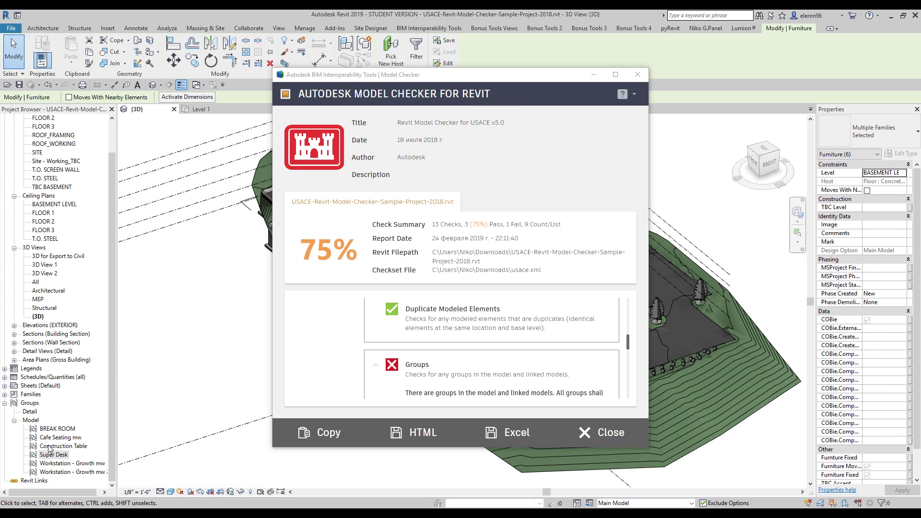
pyautogui.click(53, 463)
pyautogui.rightClick(56, 463)
pyautogui.moveTo(111, 353)
pyautogui.click(156, 365)
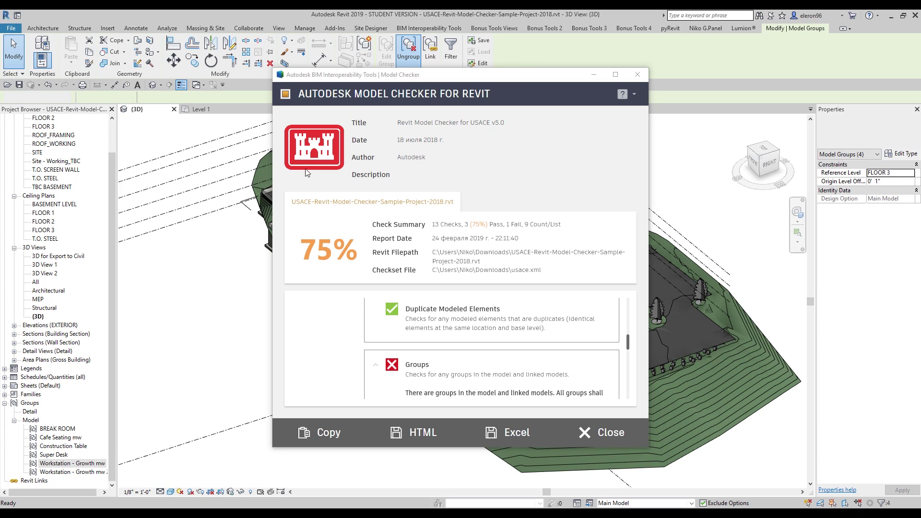
# - Select all Workstation - Growth mw 2 instances and ungroup the selected groups
pyautogui.click(72, 473)
pyautogui.rightClick(72, 472)
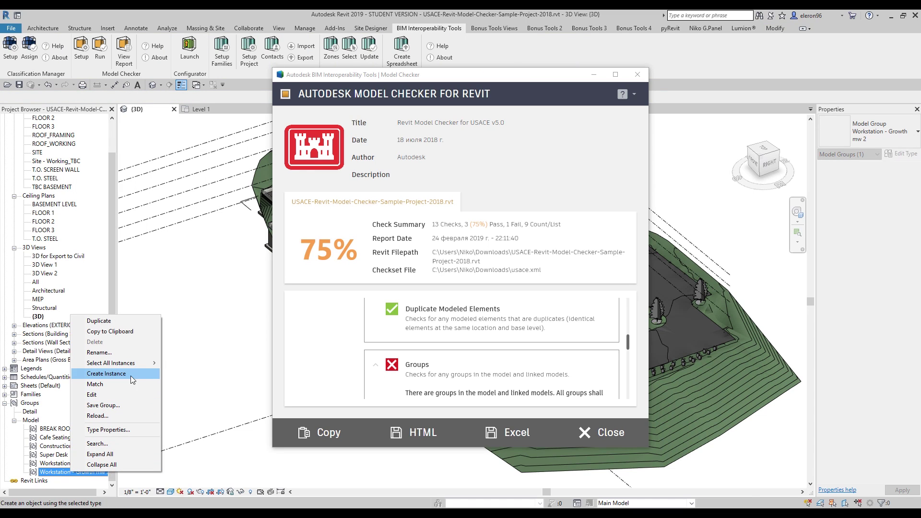
pyautogui.moveTo(144, 364)
pyautogui.click(187, 363)
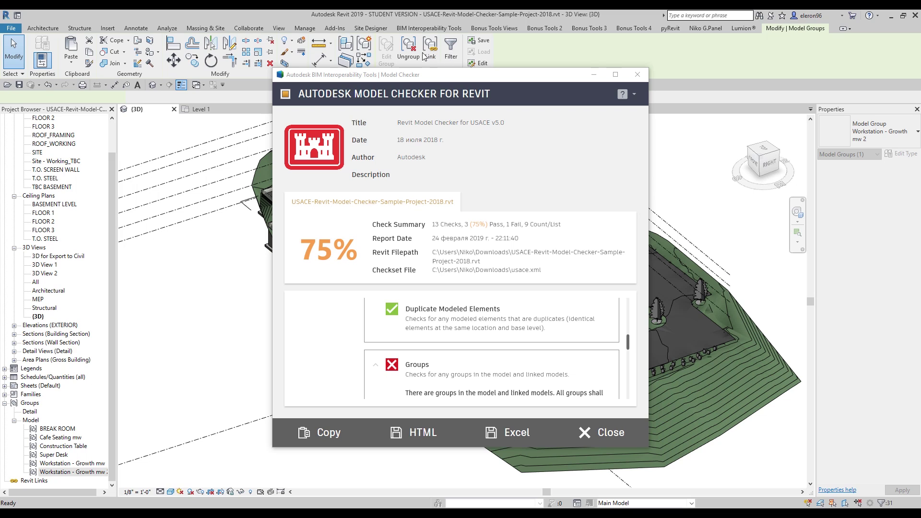
pyautogui.click(416, 55)
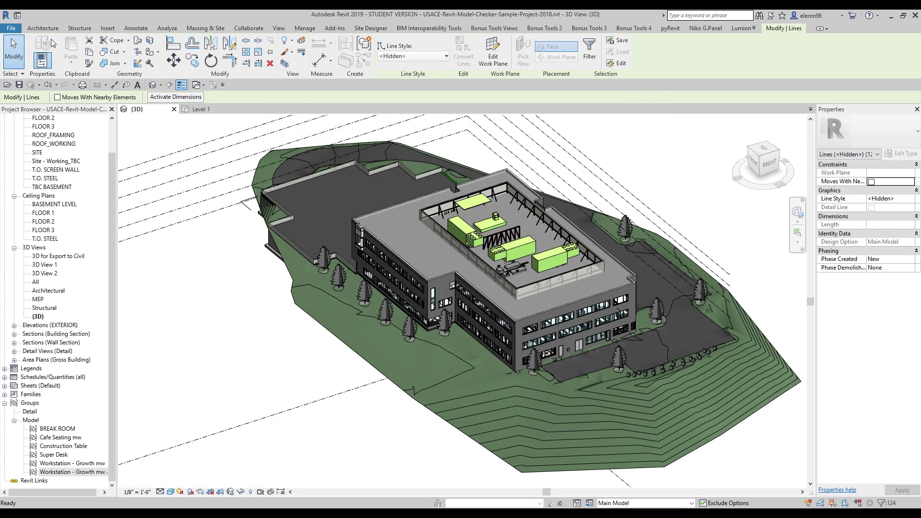
# - Rerun the USACE Model Checker report, now scoring 100% with 4 Pass and 0 Fail
pyautogui.click(429, 27)
pyautogui.click(100, 51)
pyautogui.click(519, 403)
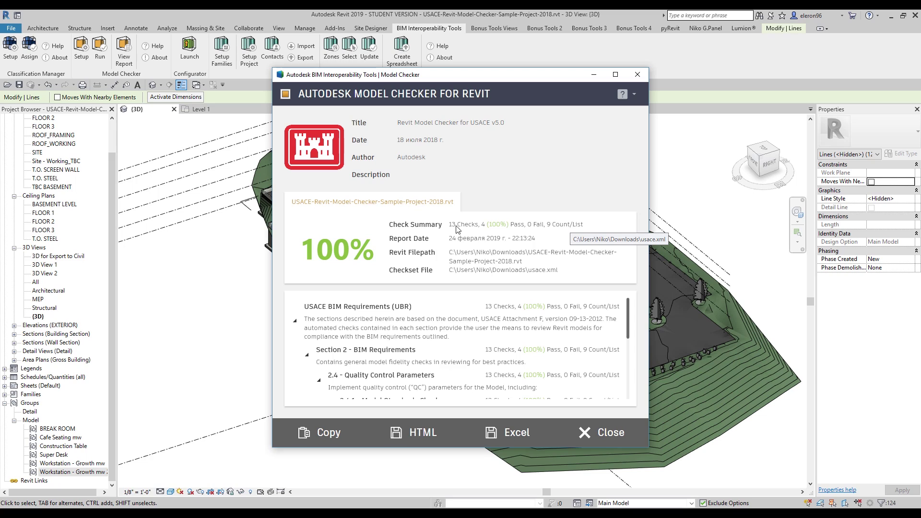
# - Expand the report's Element Checks section, showing all 4 of 4 checks passing
pyautogui.scroll(-5, 472, 337)
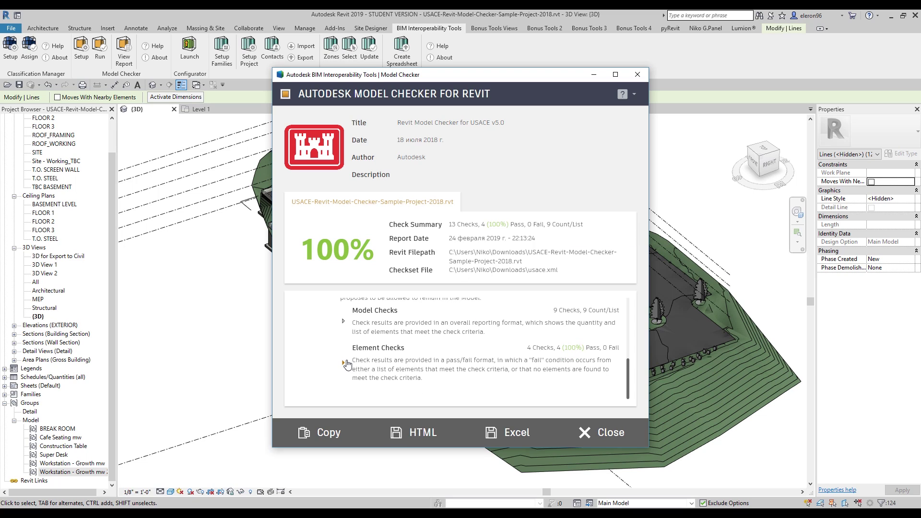
pyautogui.click(344, 362)
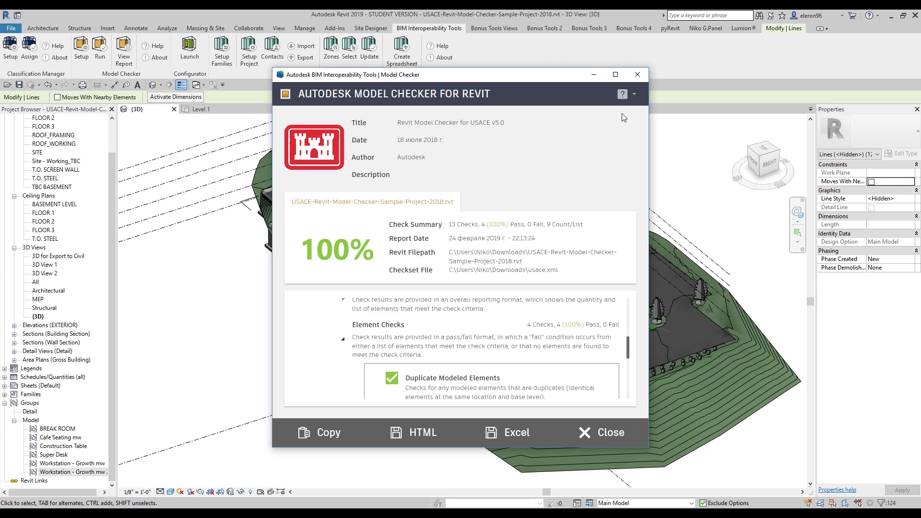